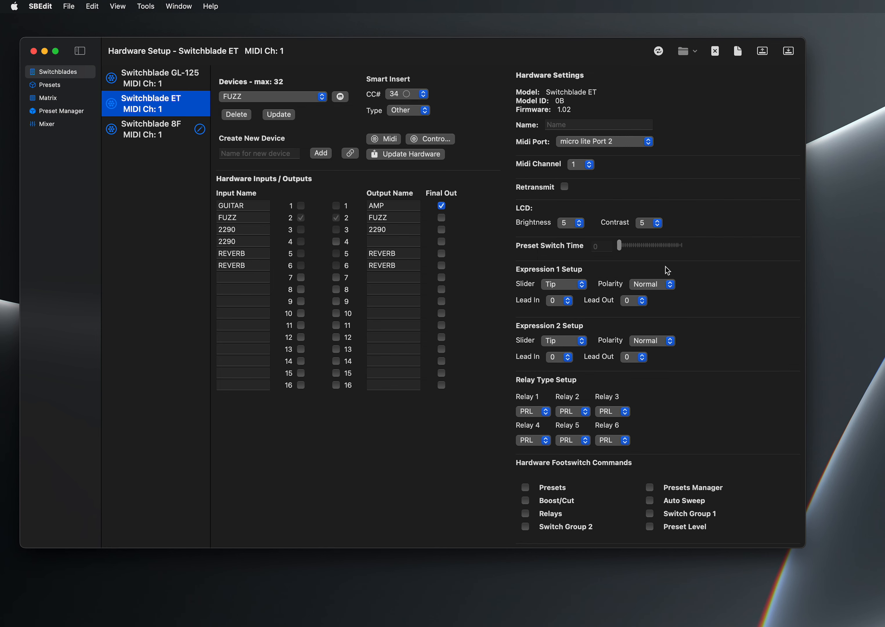
- Examine the Switchblade ET hardware settings, from MIDI, expression and relay setup through footswitch commands to input and output levels
scroll(665, 267, down, 5)
scroll(666, 267, down, 3)
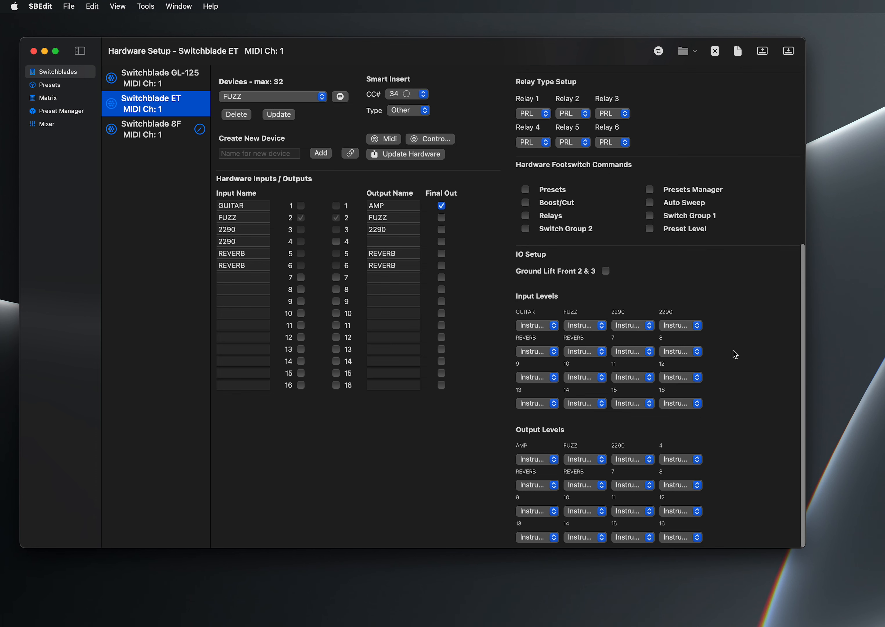
scroll(733, 353, up, 3)
scroll(733, 351, up, 3)
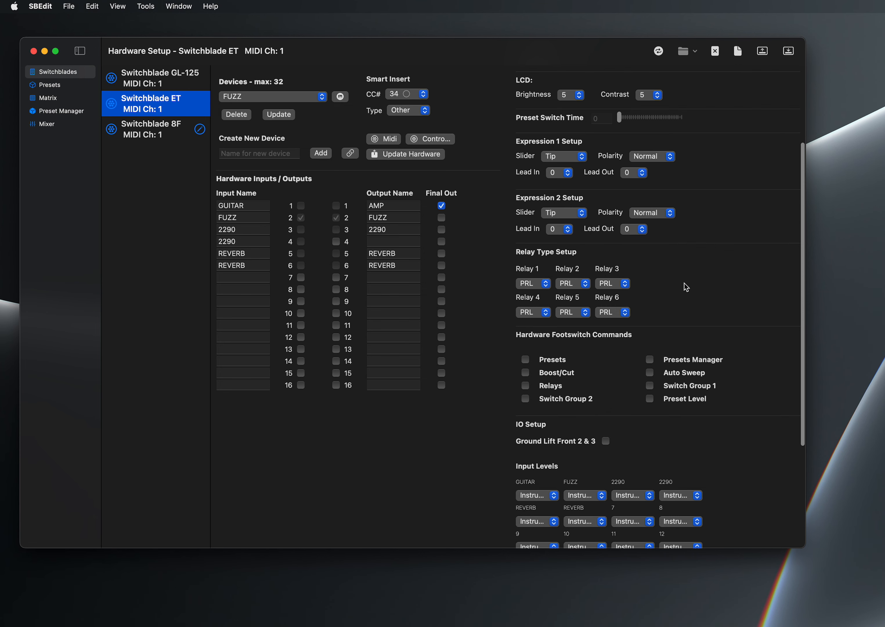
scroll(715, 271, up, 2)
scroll(715, 271, up, 3)
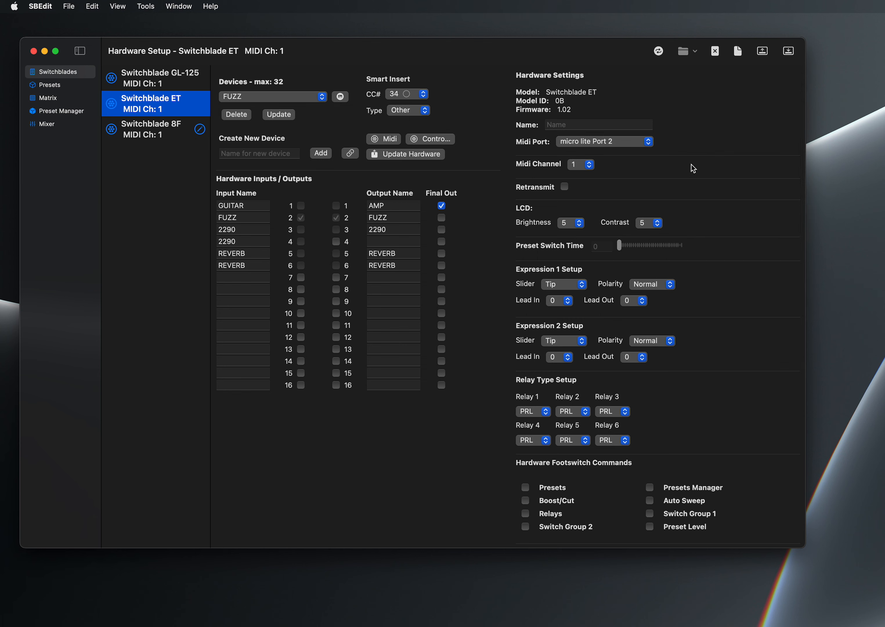
scroll(687, 164, up, 1)
- Start an empty Switchblade ET hardware file, open it and auto-configure its devices
click(695, 52)
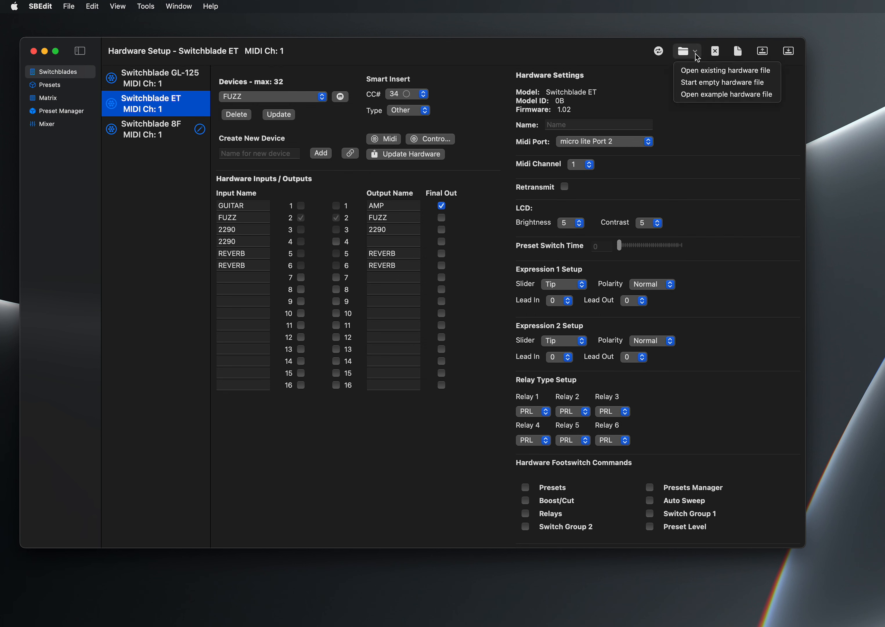
click(696, 81)
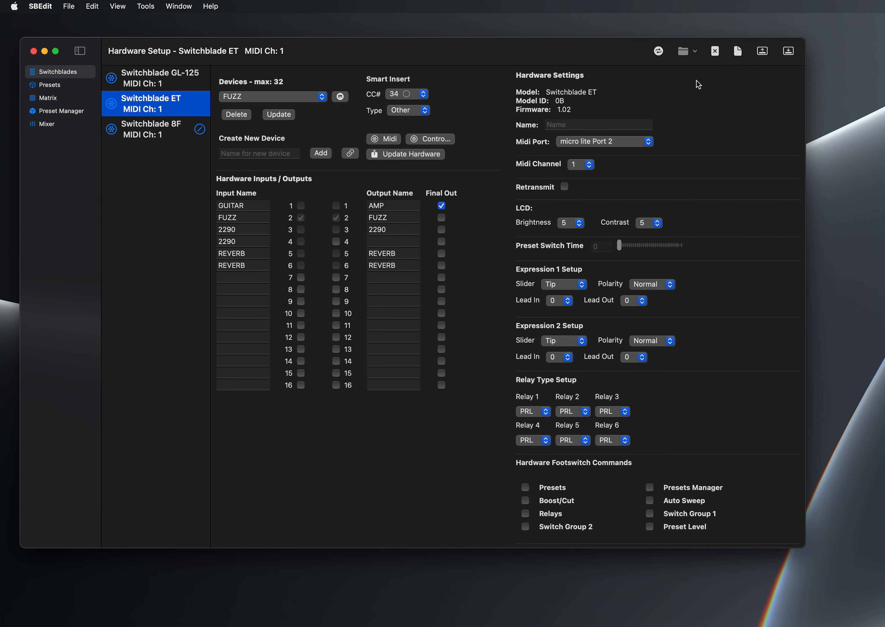
click(412, 335)
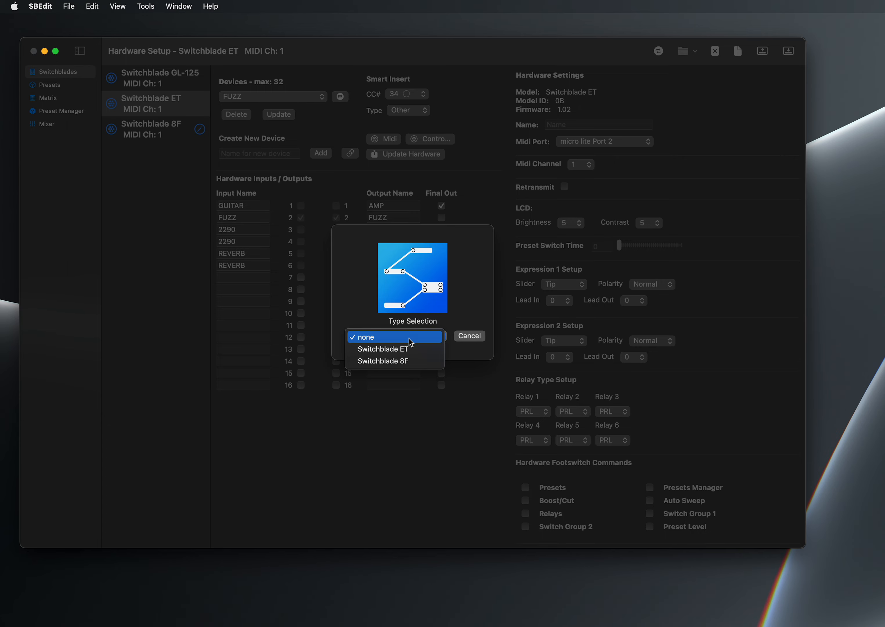
click(412, 348)
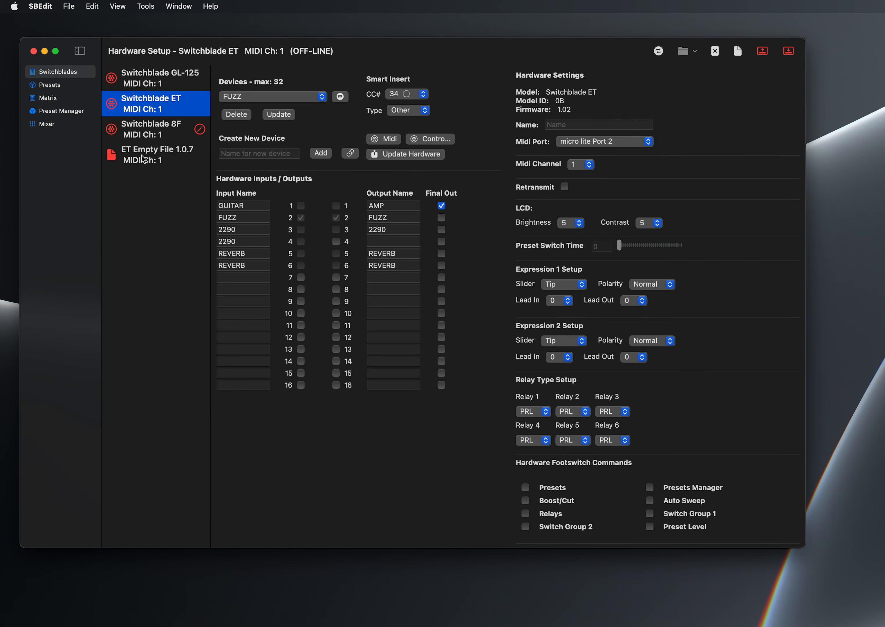
click(141, 155)
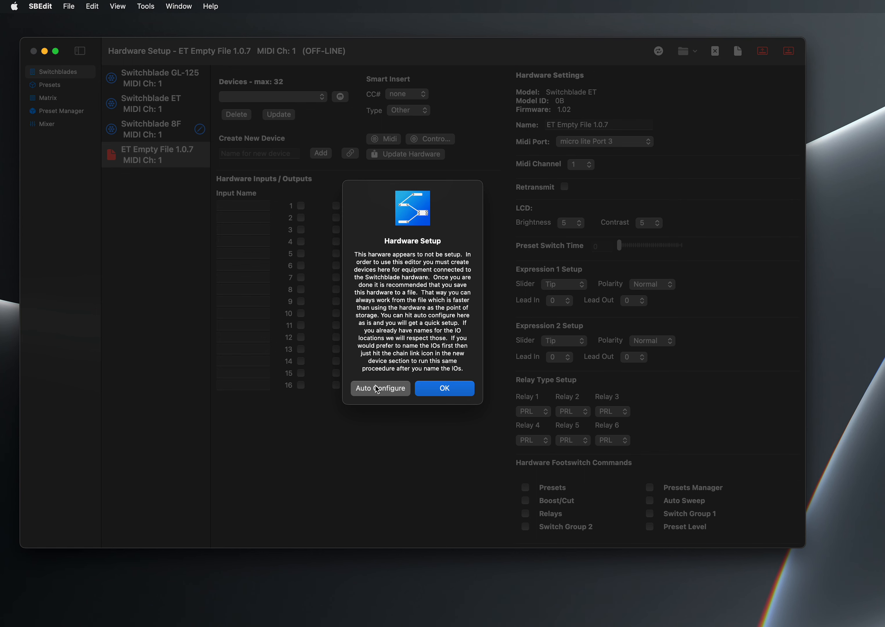
click(376, 389)
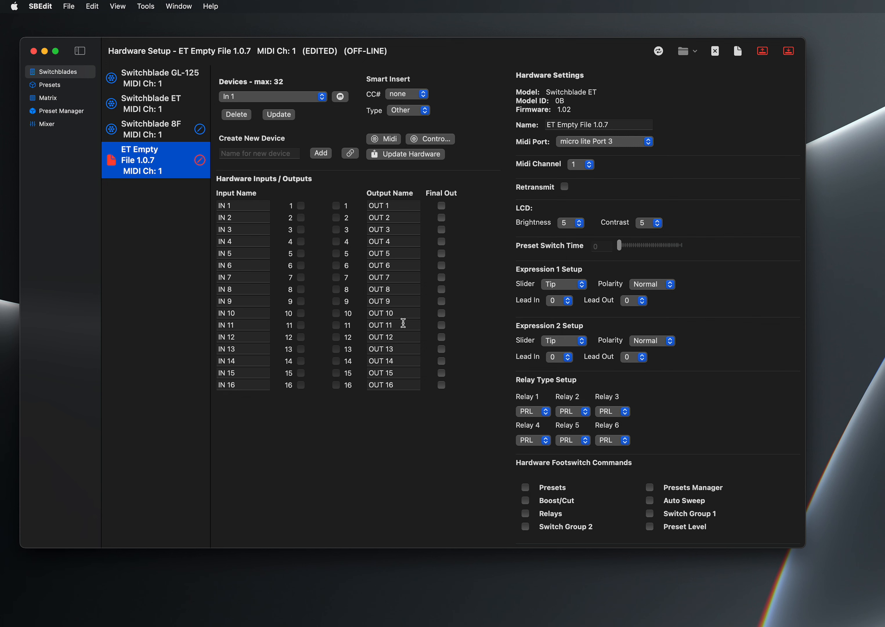
- Select the Out 2 device and examine the CC numbers available for its Smart Insert
click(284, 97)
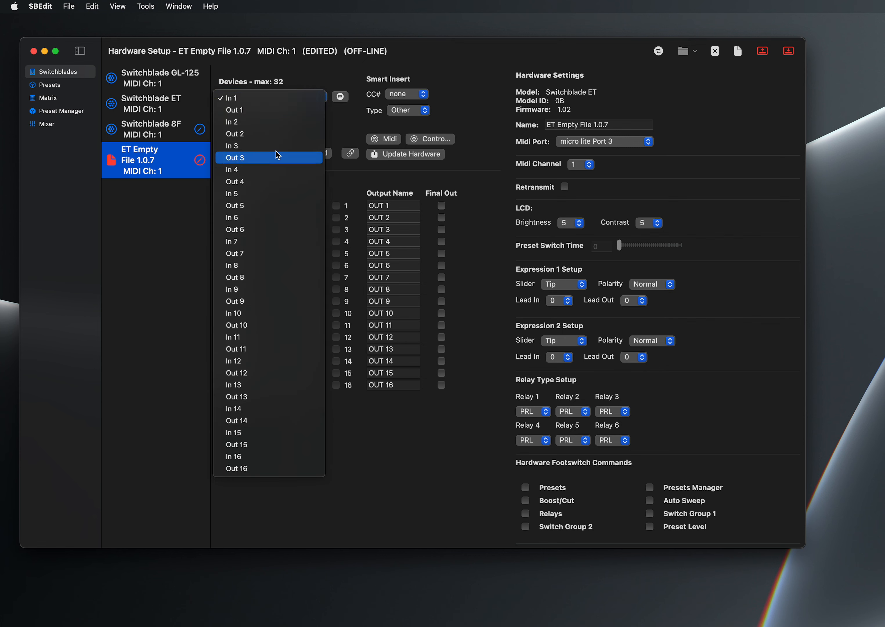
click(278, 129)
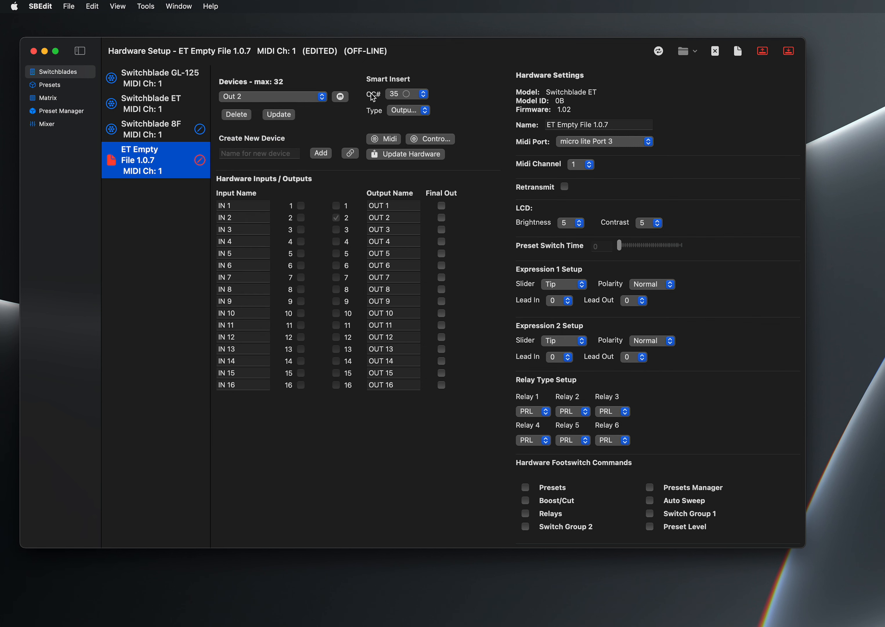
click(424, 97)
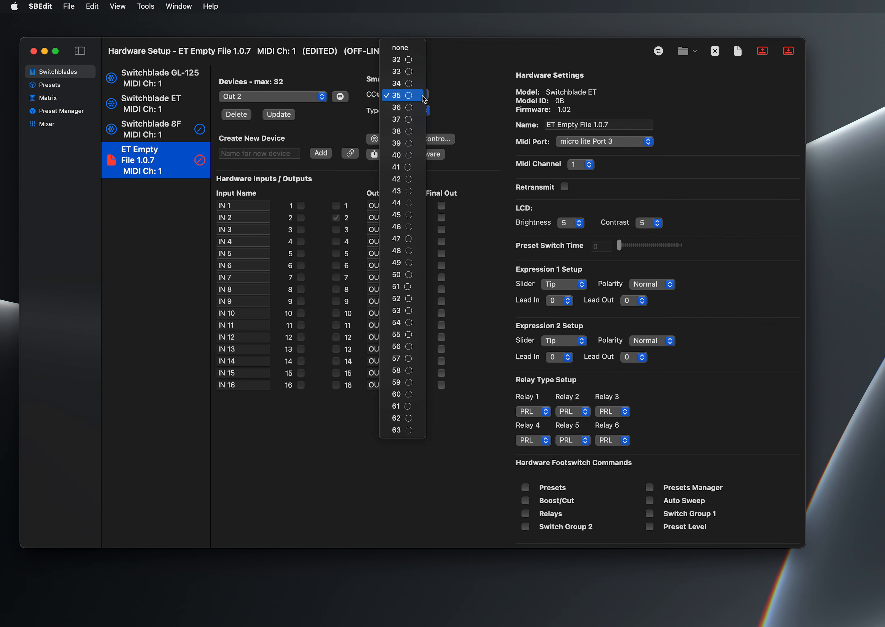
click(423, 99)
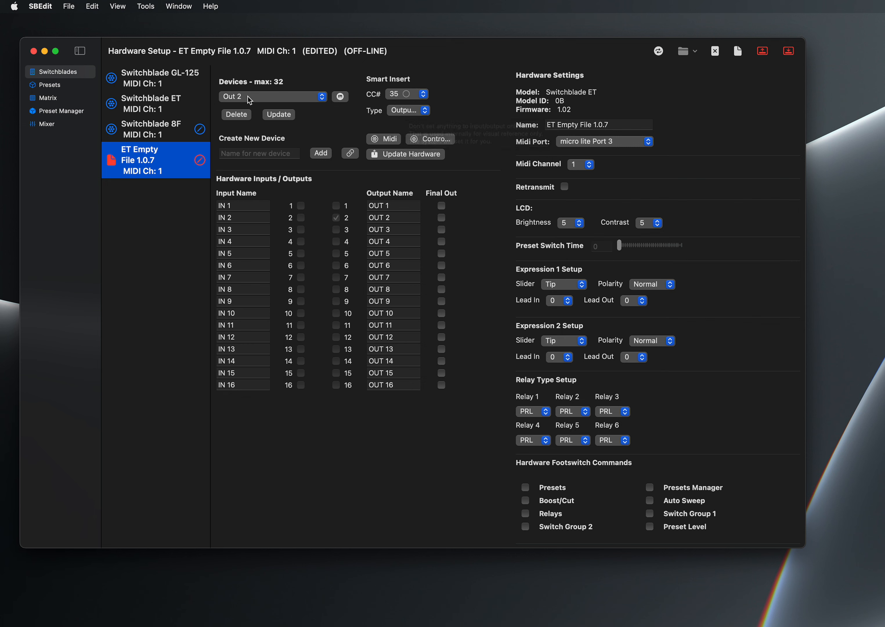
click(401, 99)
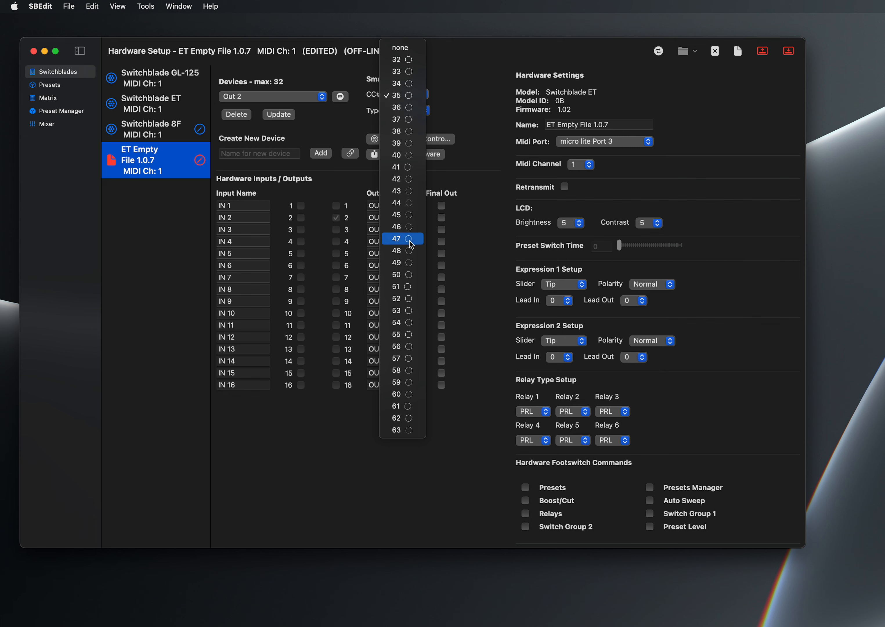
click(458, 113)
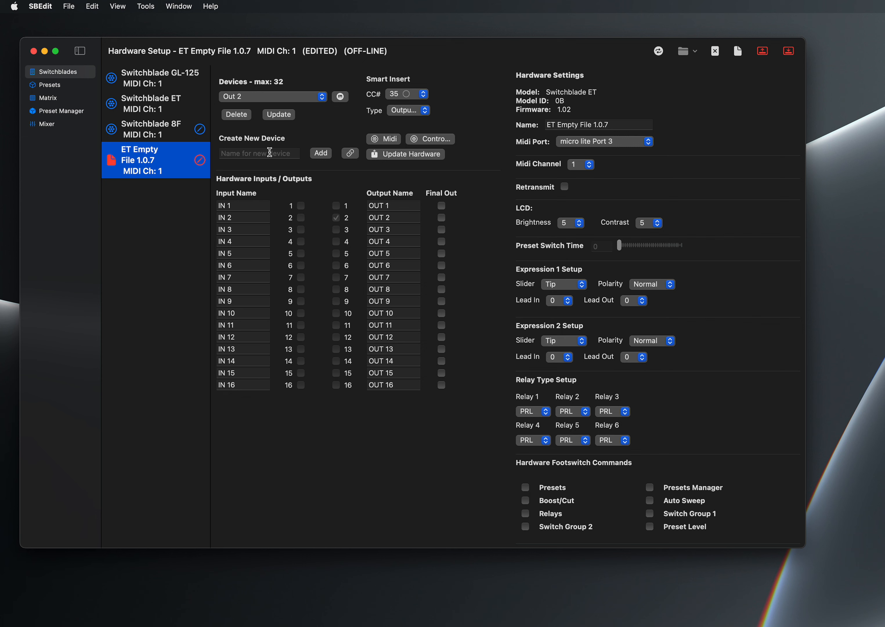
- Delete the Out 2 device and add a new device named 2 assigned to output 2
click(336, 217)
click(236, 114)
click(261, 153)
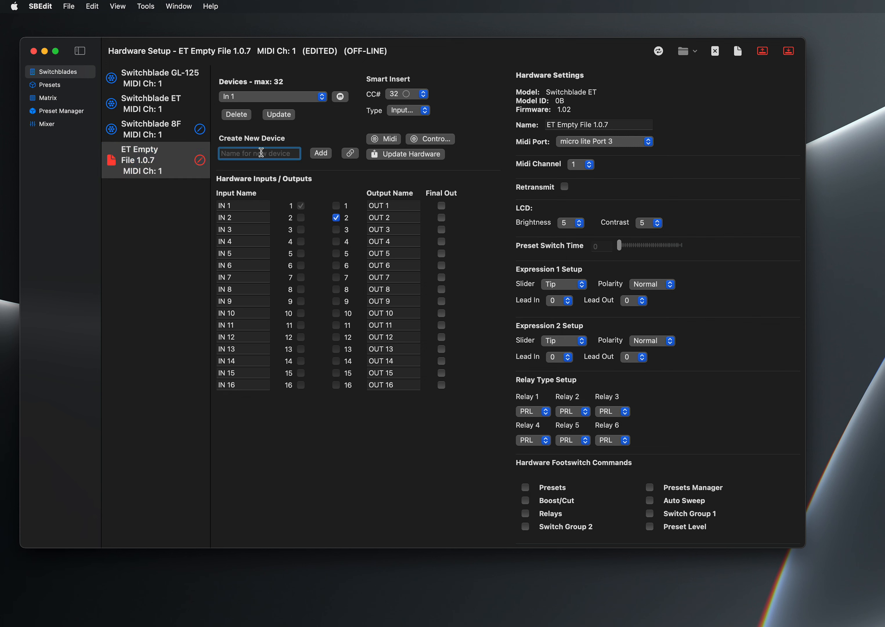
text(2)
click(423, 94)
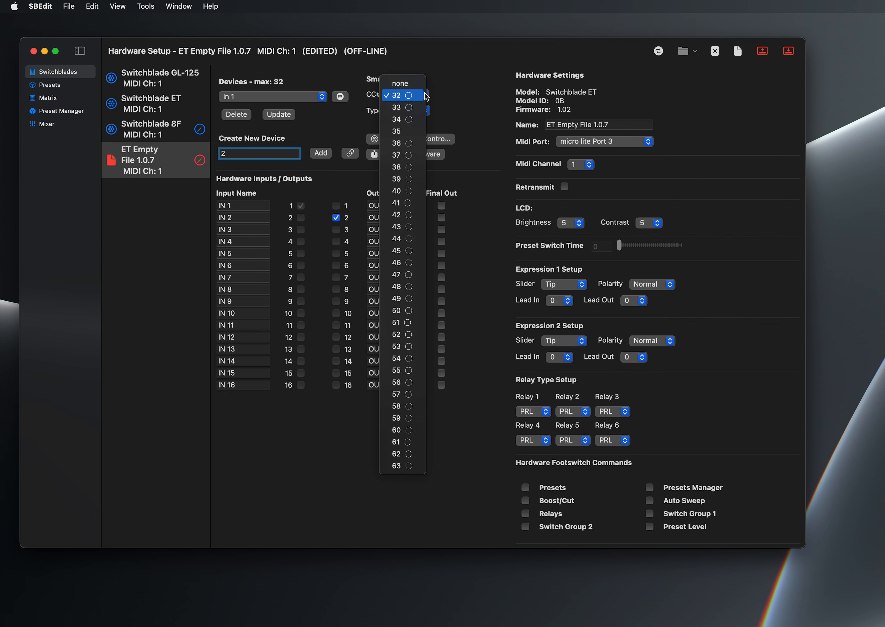
click(342, 130)
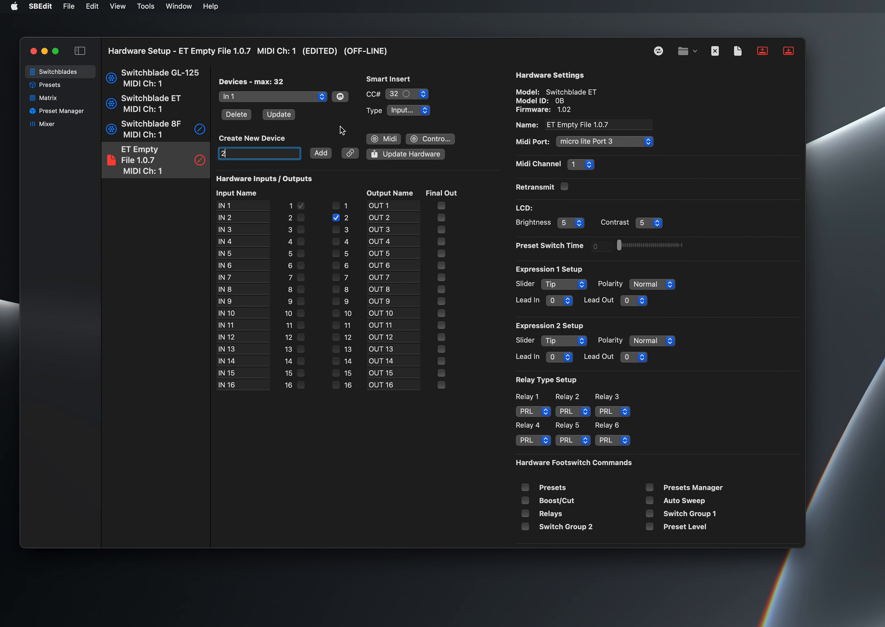
click(318, 151)
mouse_move(394, 95)
- Start a second empty Switchblade ET hardware file and open it without auto-configuring its devices
click(691, 51)
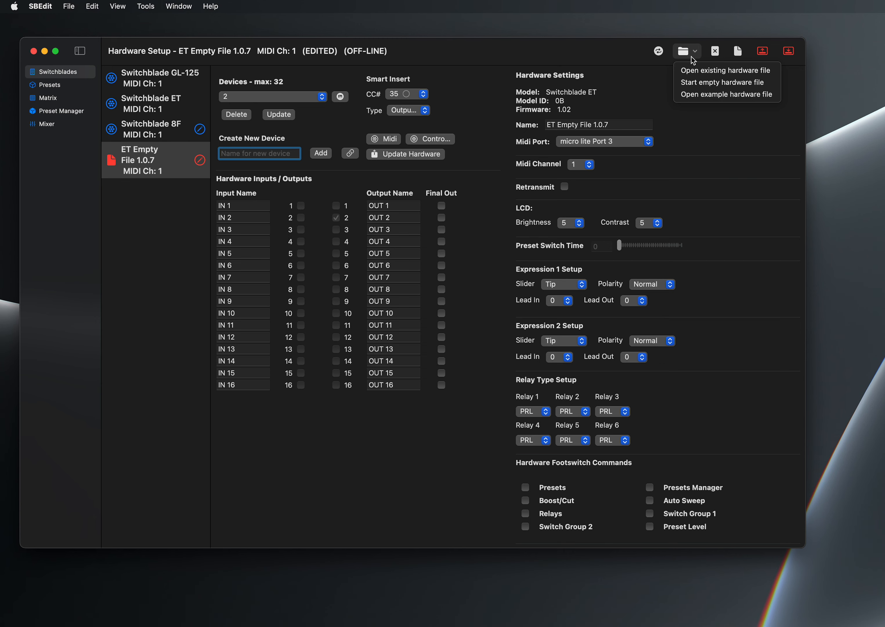
click(695, 81)
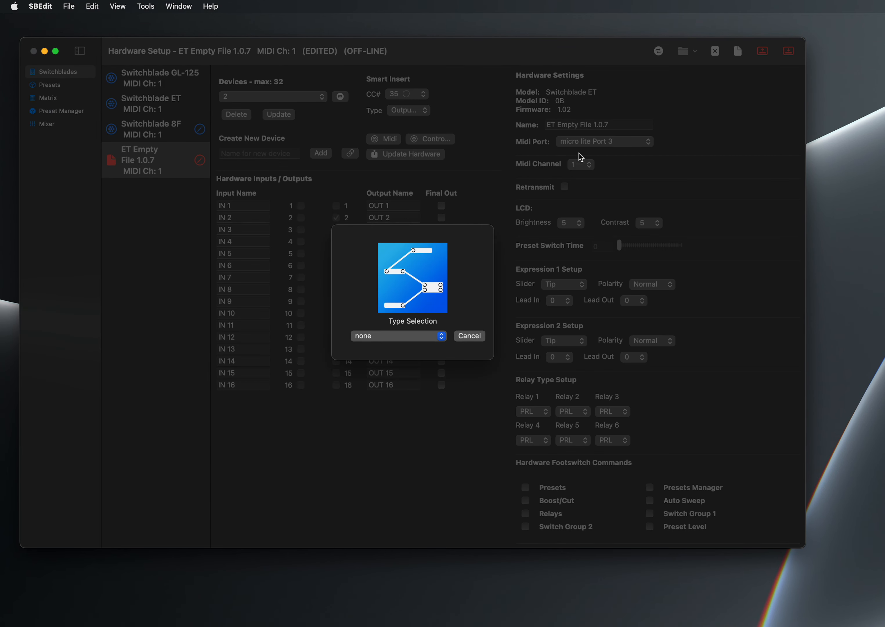
click(408, 335)
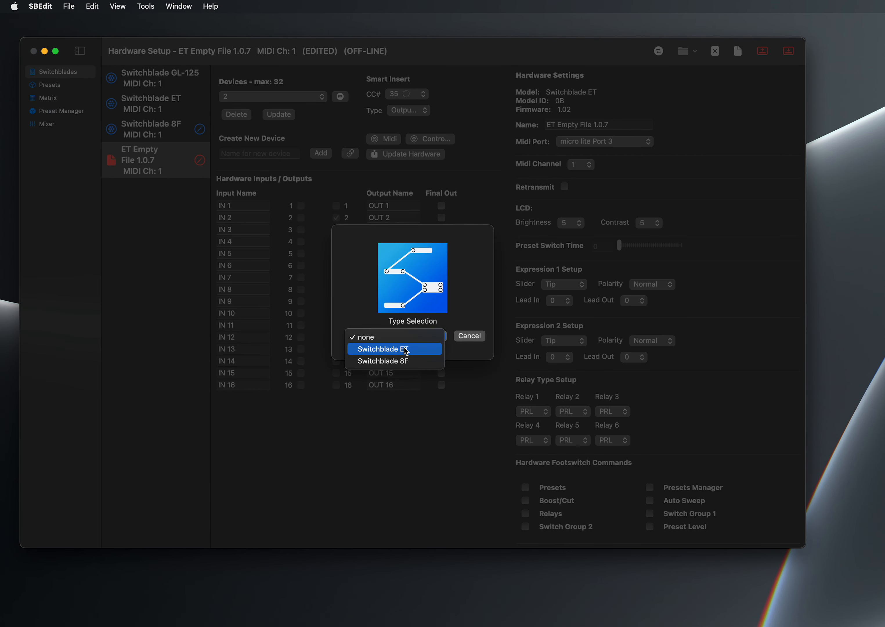
click(406, 350)
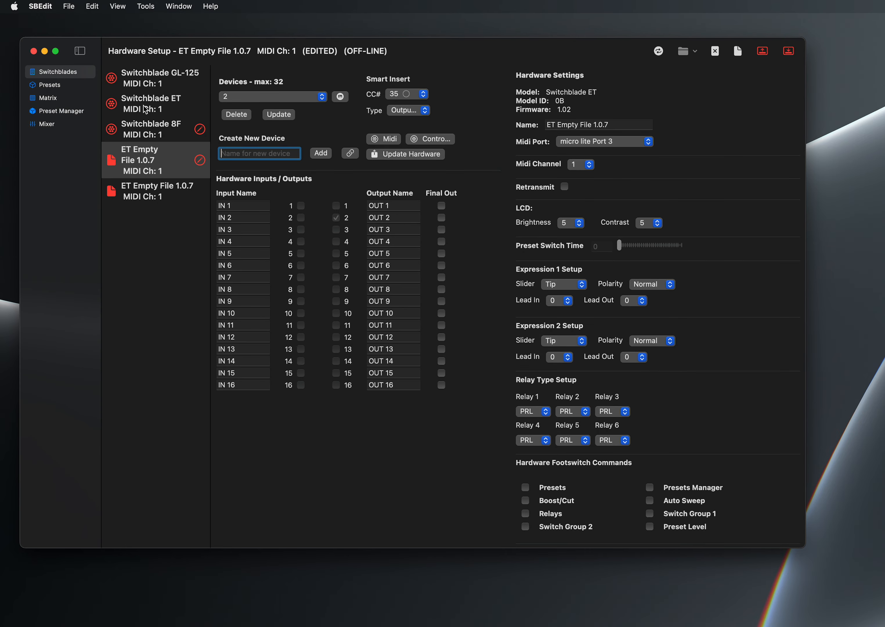
click(158, 196)
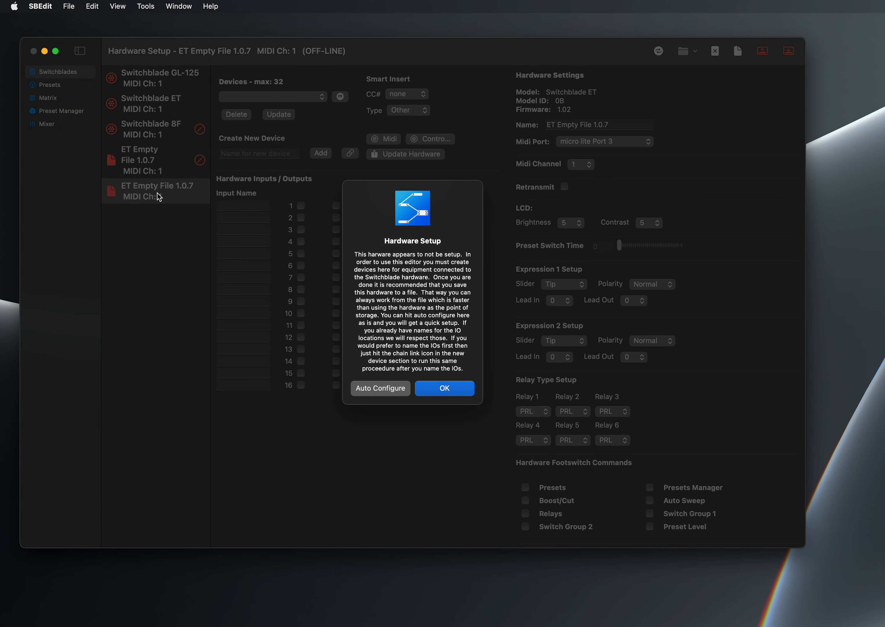
click(465, 389)
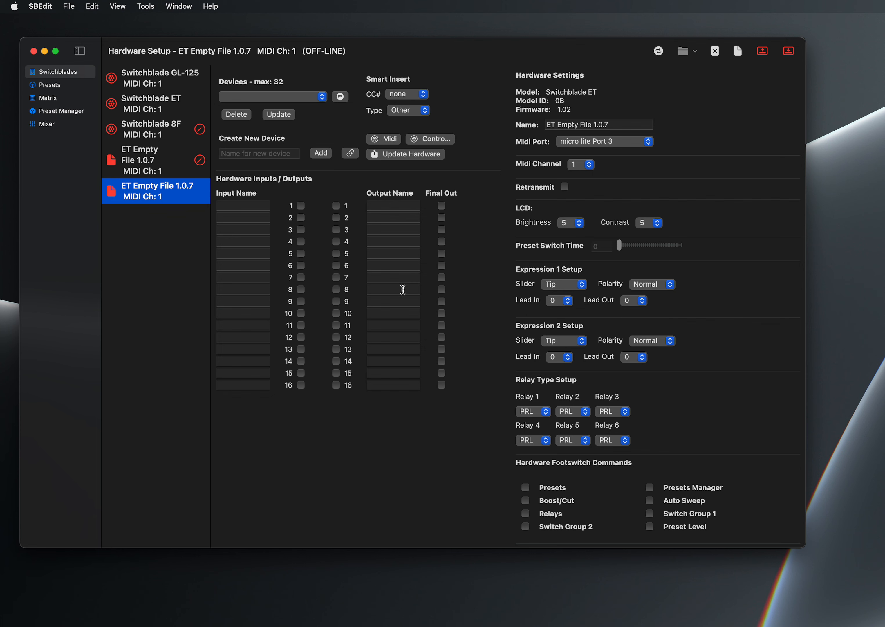
- Name input 1 GUITAR and output 1 AMP in the second empty file
click(225, 205)
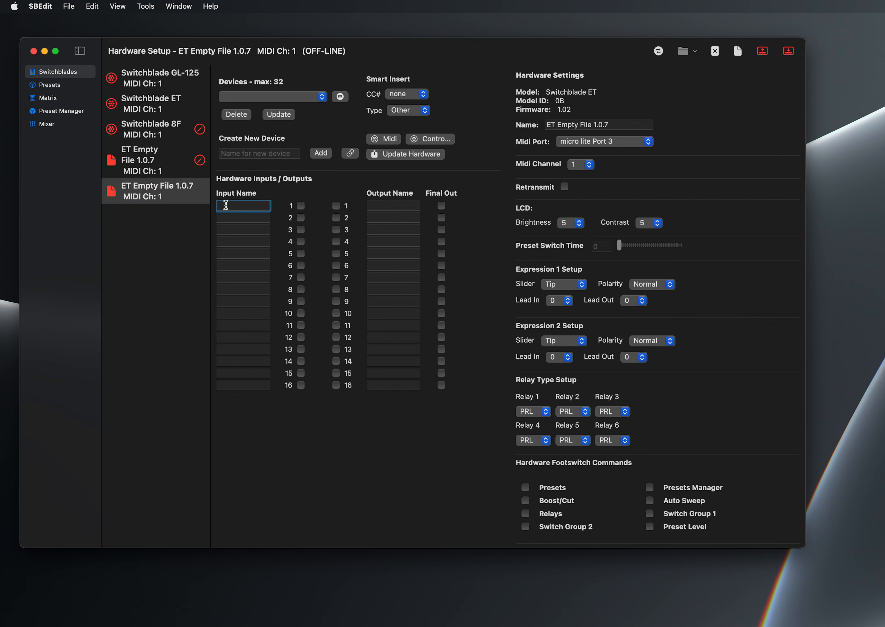
text(guitar)
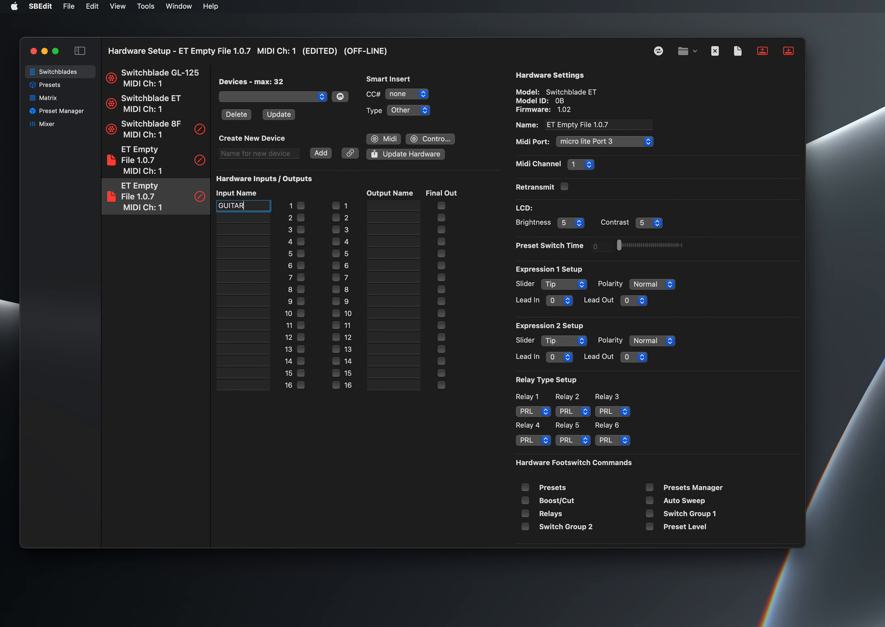
key(Tab)
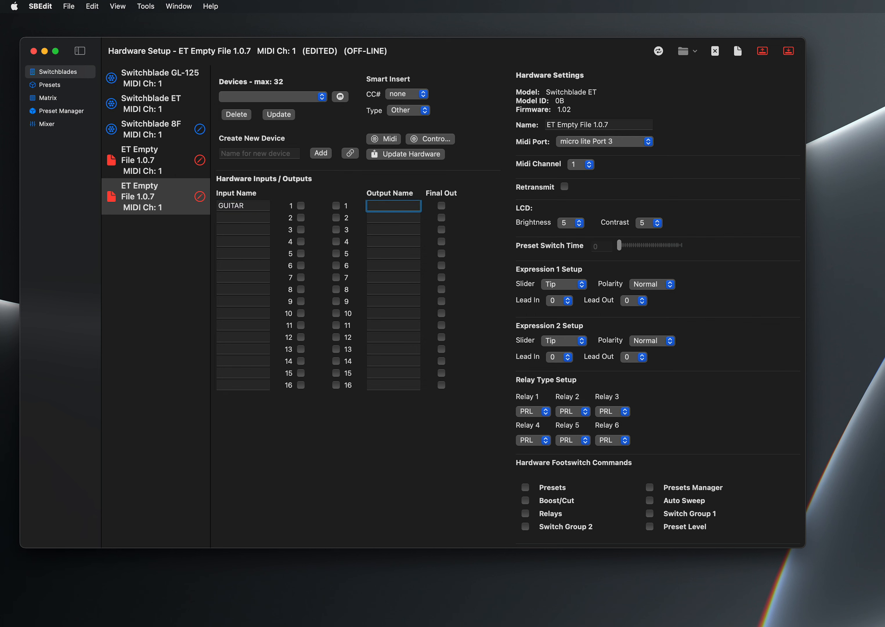
text(amp)
key(Tab)
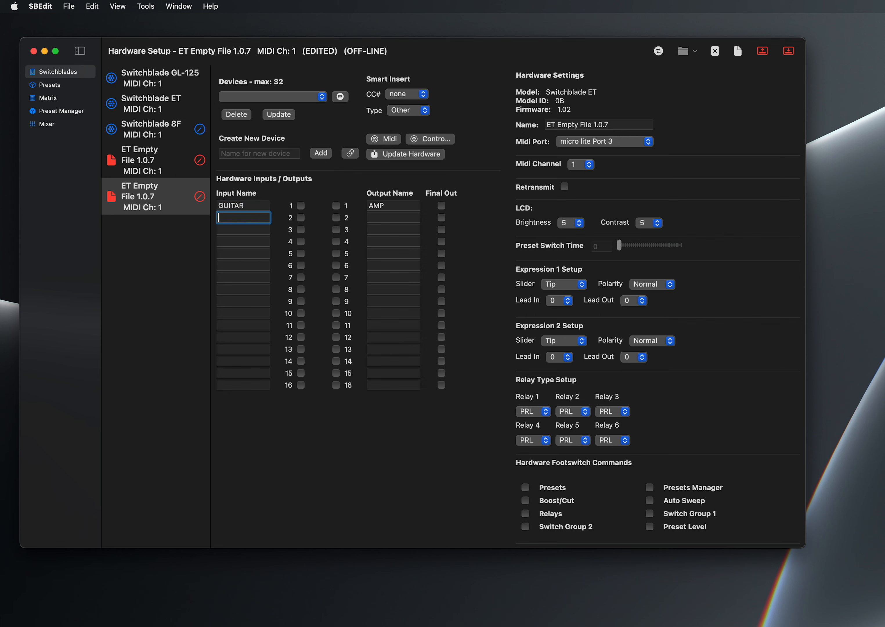
- Name input 2 "fuzz" and output 2 "FUzz"
text(fuzz)
key(Tab)
text(FUzz)
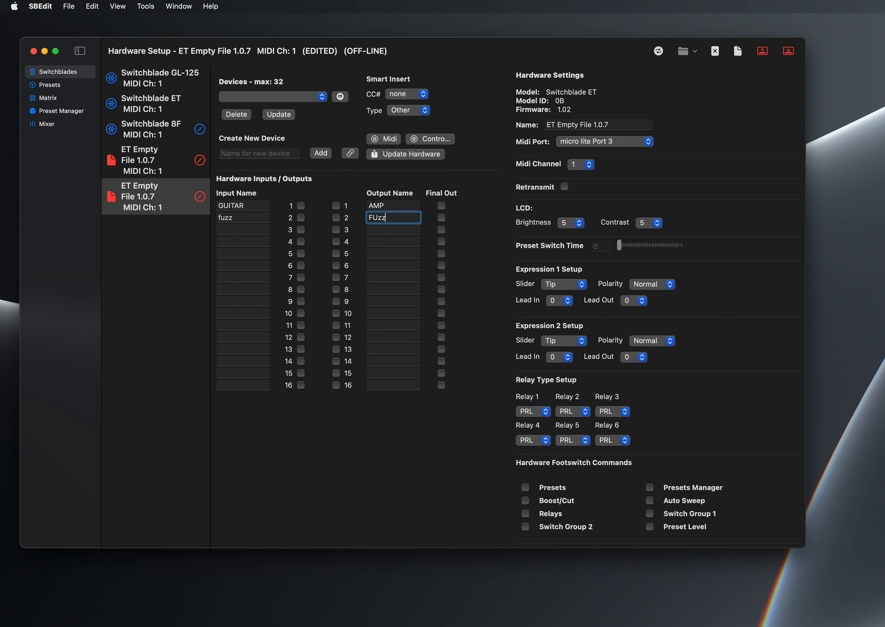
key(Tab)
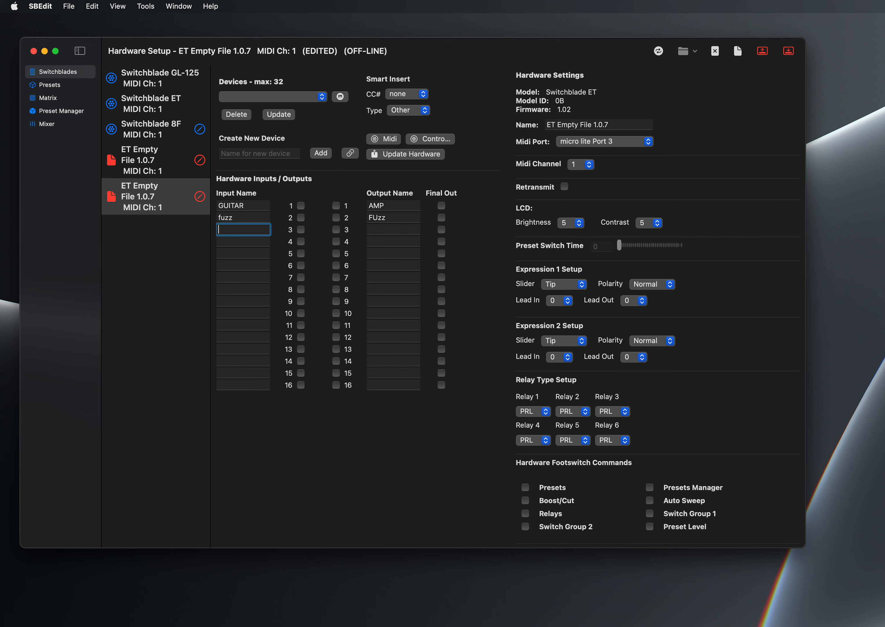
- Name input 3, output 3 and input 4 all 2290 for the stereo-return device
text(2290)
key(Tab)
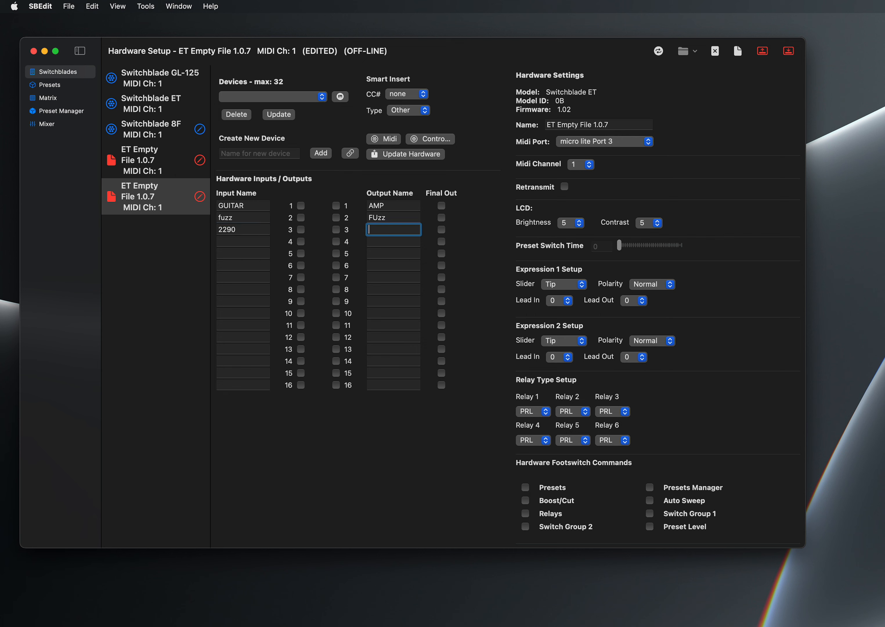
text(2290)
key(Tab)
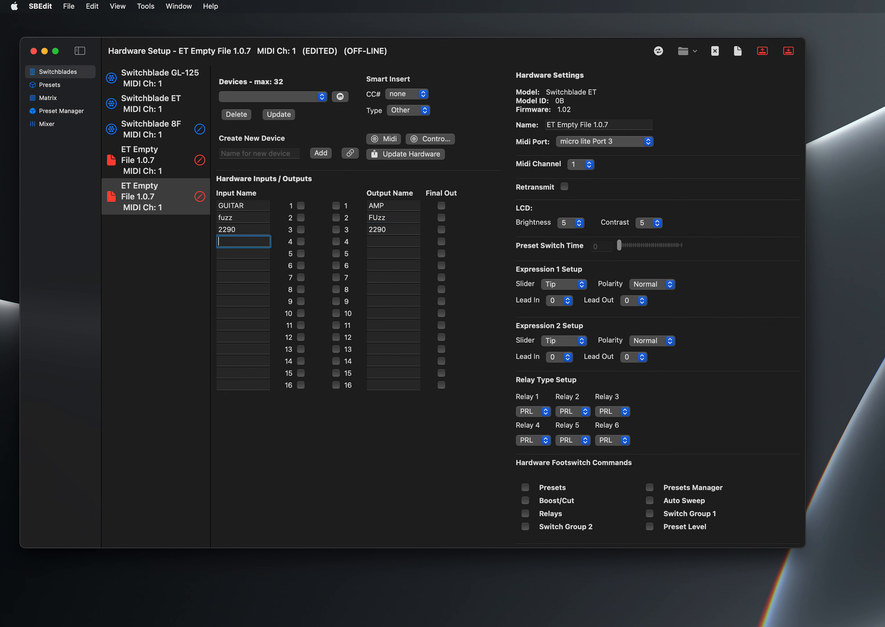
text(2290)
- Auto-configure the devices from the named inputs and outputs, and select the AMP device
click(348, 156)
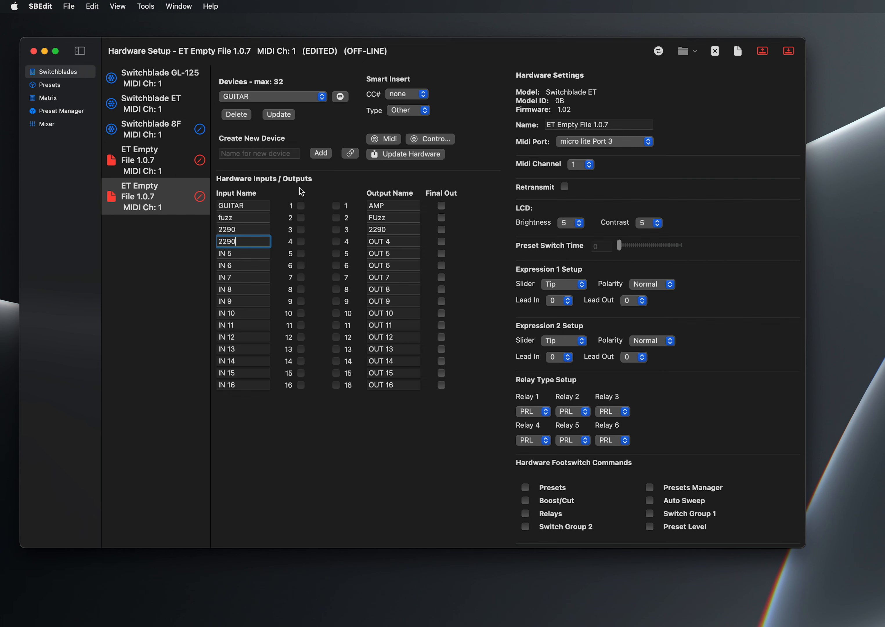
click(320, 97)
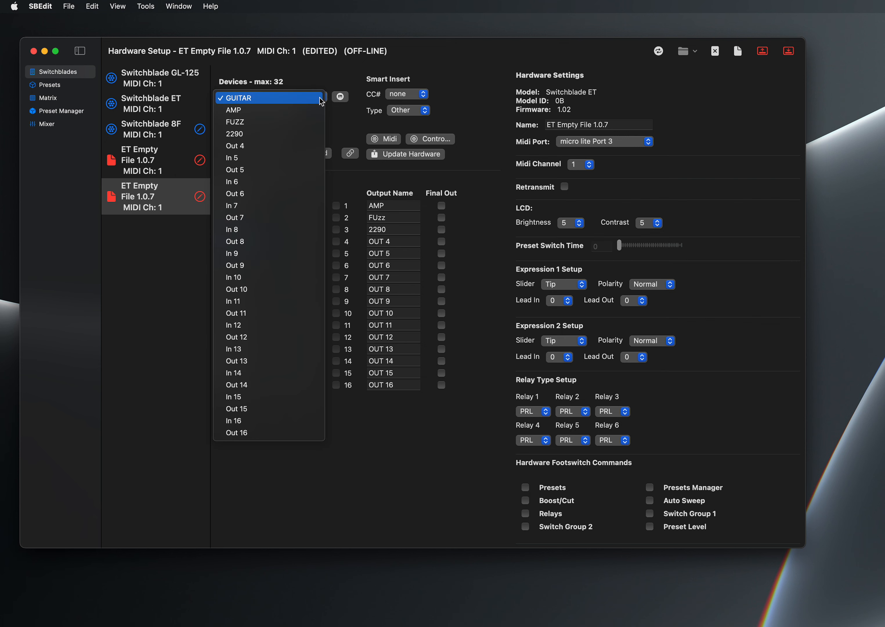
click(314, 110)
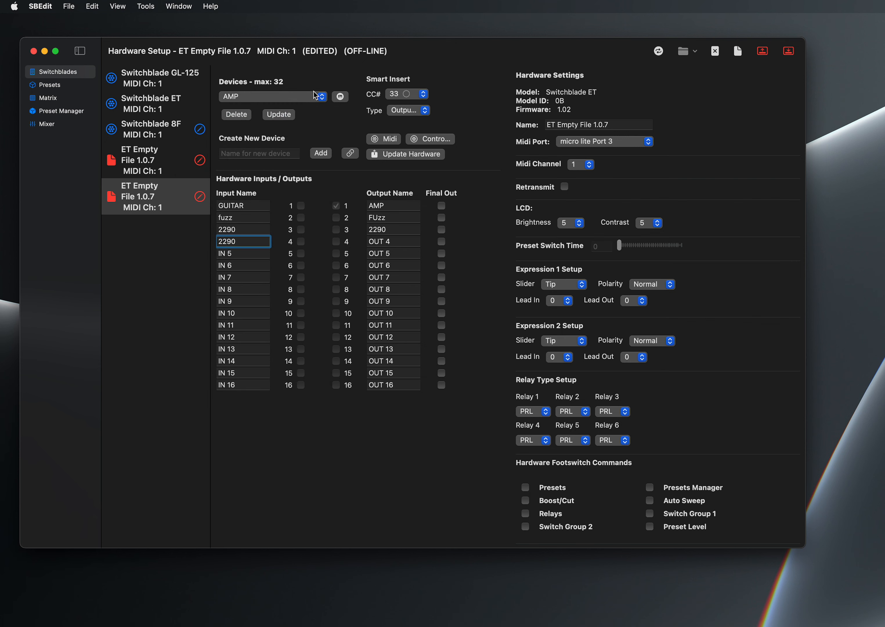
- Check the FUZZ and 2290 devices' assignments, and place the 2290 device on the grid of preset 1
click(316, 96)
click(315, 107)
click(312, 97)
click(310, 106)
click(61, 86)
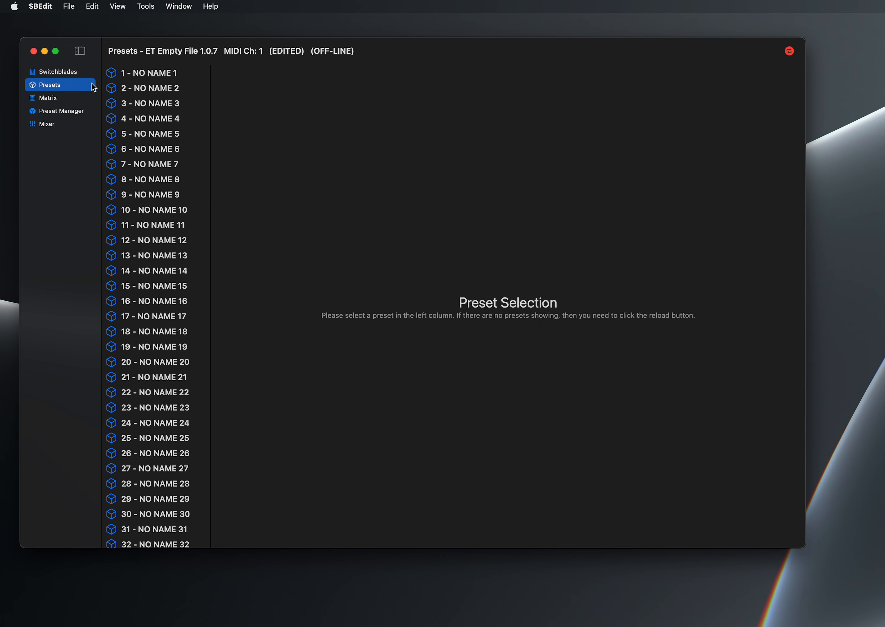
click(139, 76)
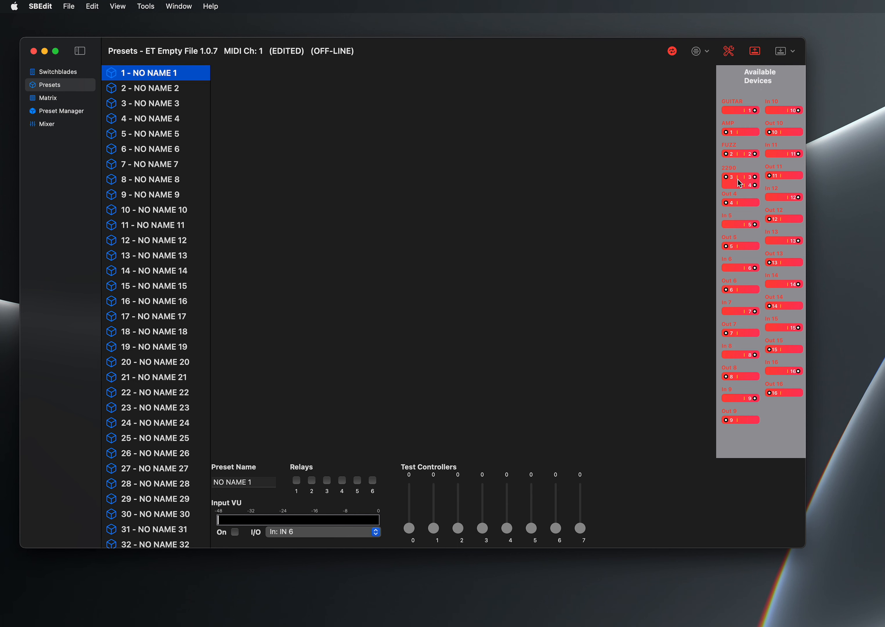
drag(740, 182, 486, 166)
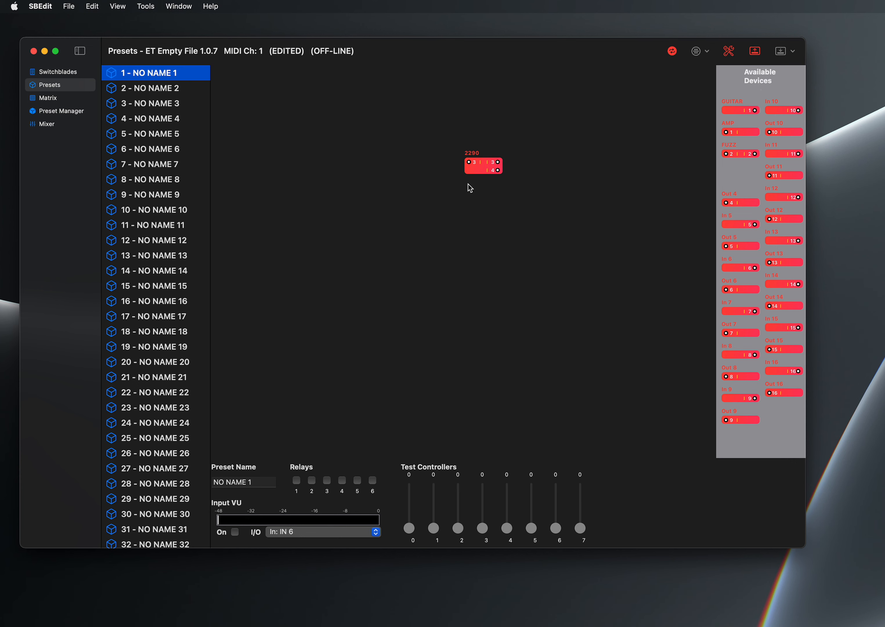
- Delete the Out 4 and Out 16 devices from the hardware setup
click(78, 74)
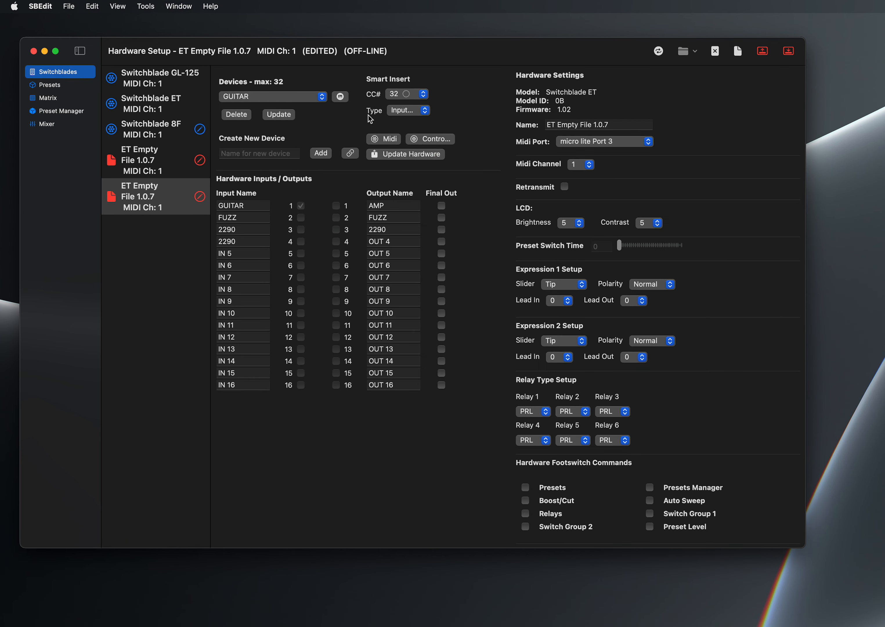
click(285, 94)
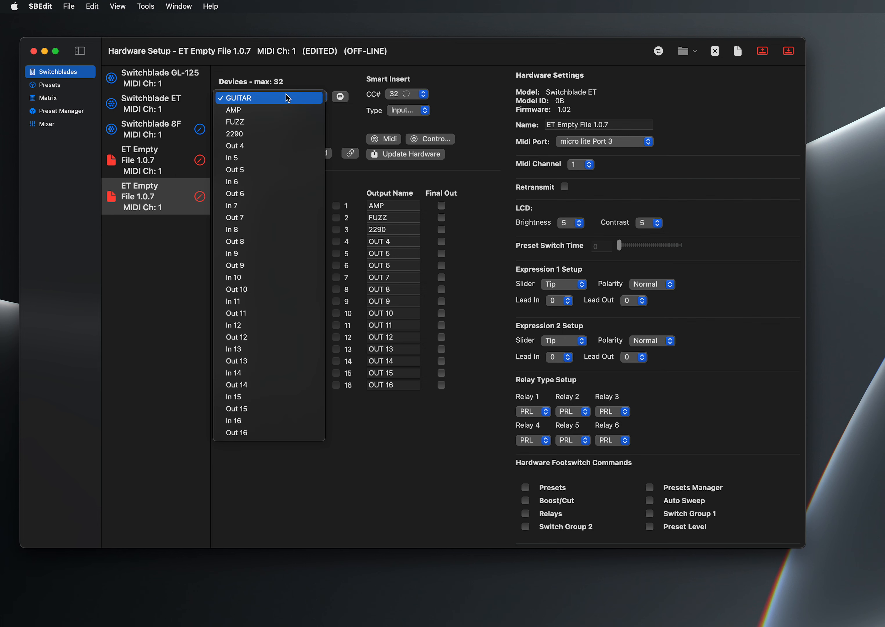
click(276, 145)
click(239, 116)
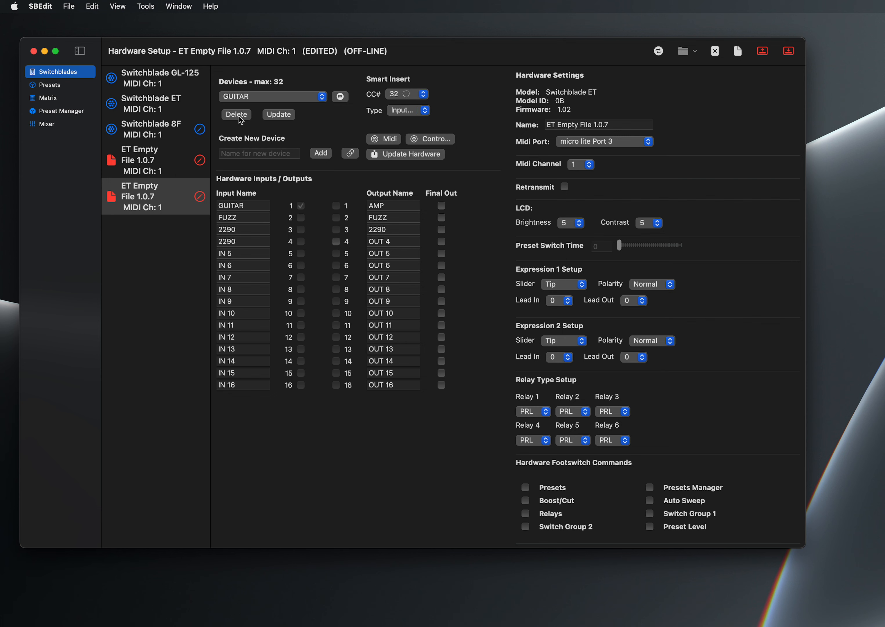
click(251, 101)
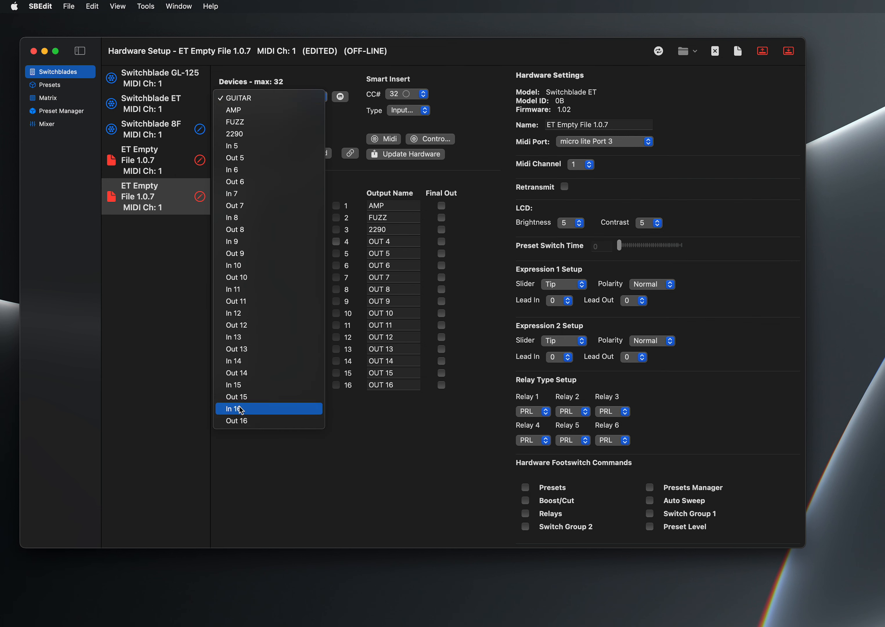
click(238, 420)
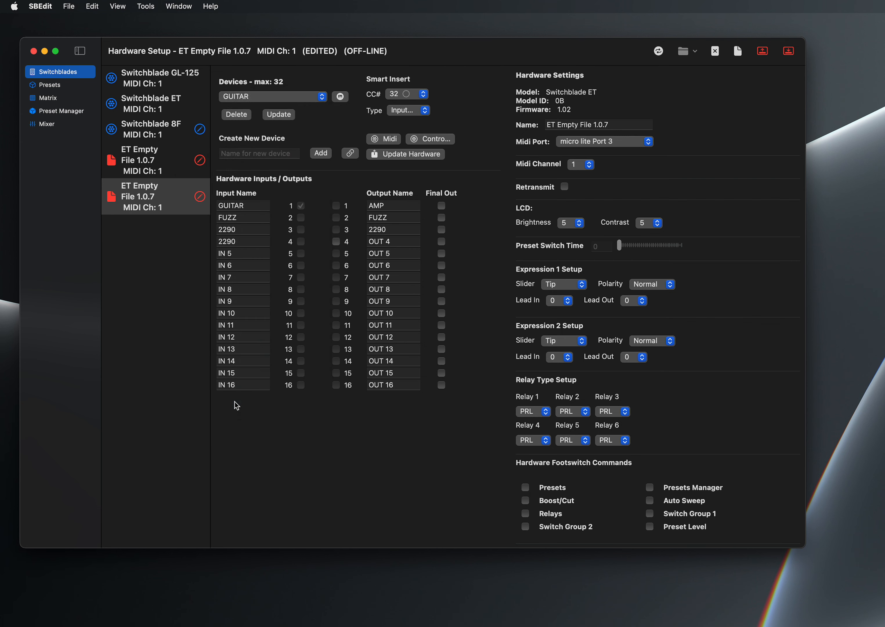
click(238, 115)
- Auto-configure devices for the unassigned inputs and outputs, and check the device list
click(350, 155)
click(323, 98)
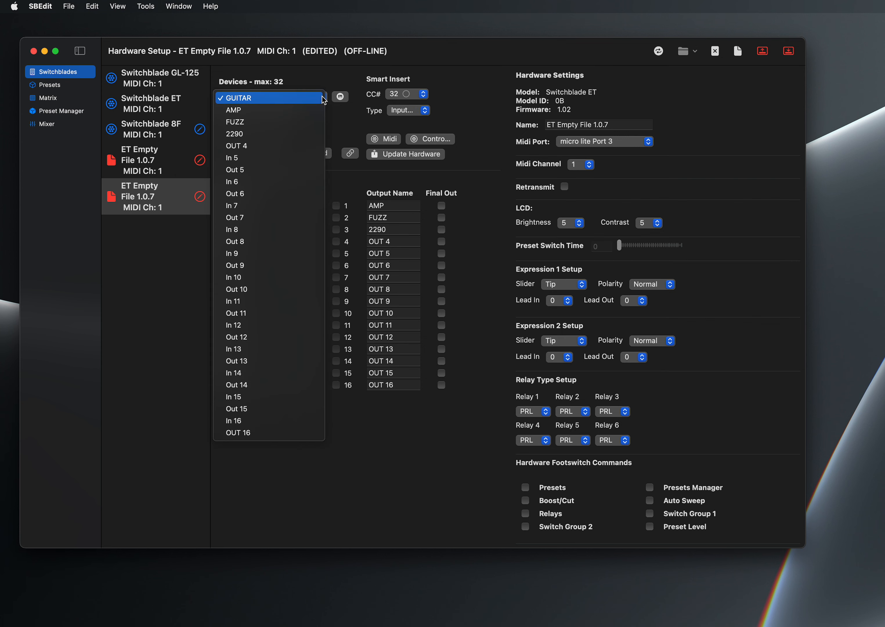
click(322, 98)
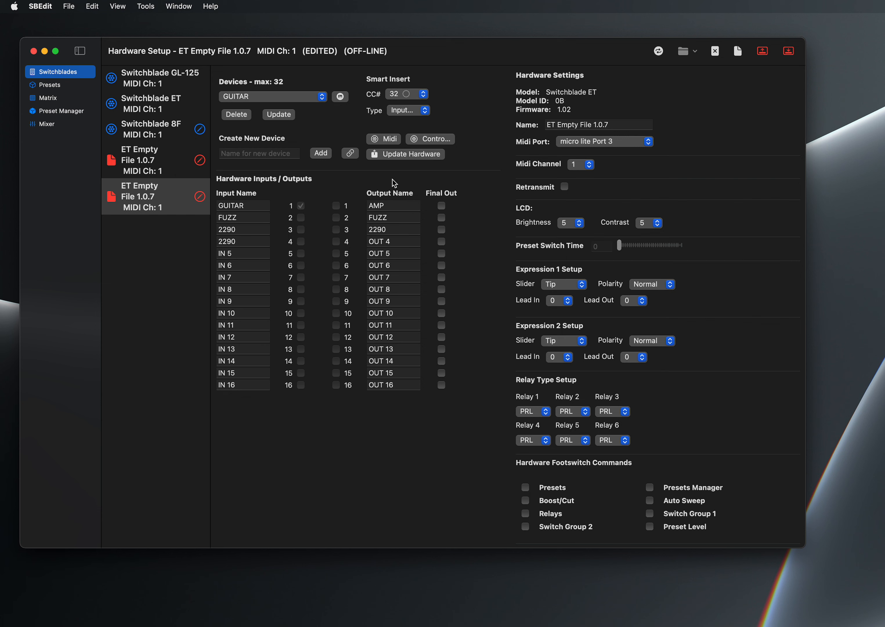
- Examine the MIDI channel choices for AMP and OUT 5, and save the channel assignments with every device off
click(379, 138)
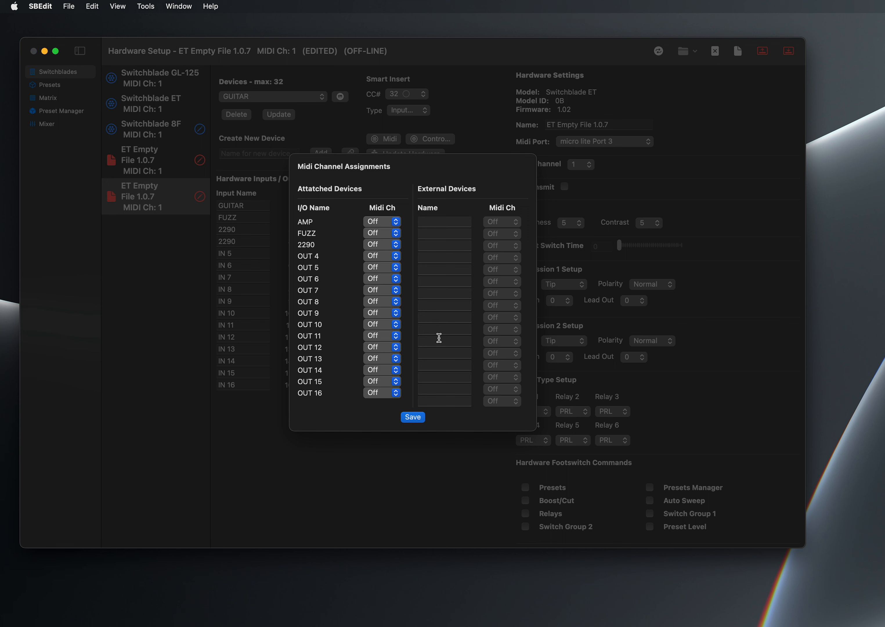
click(390, 225)
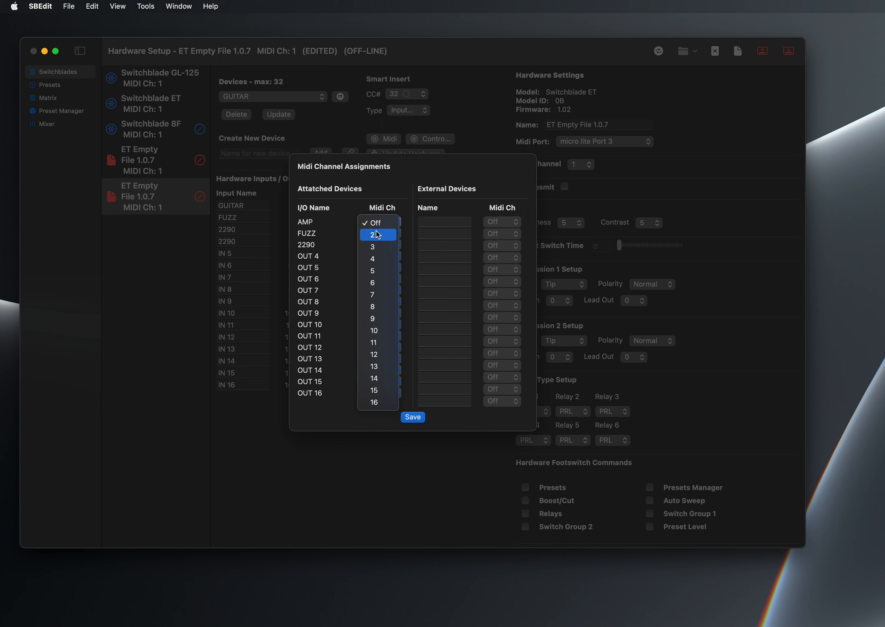
click(346, 228)
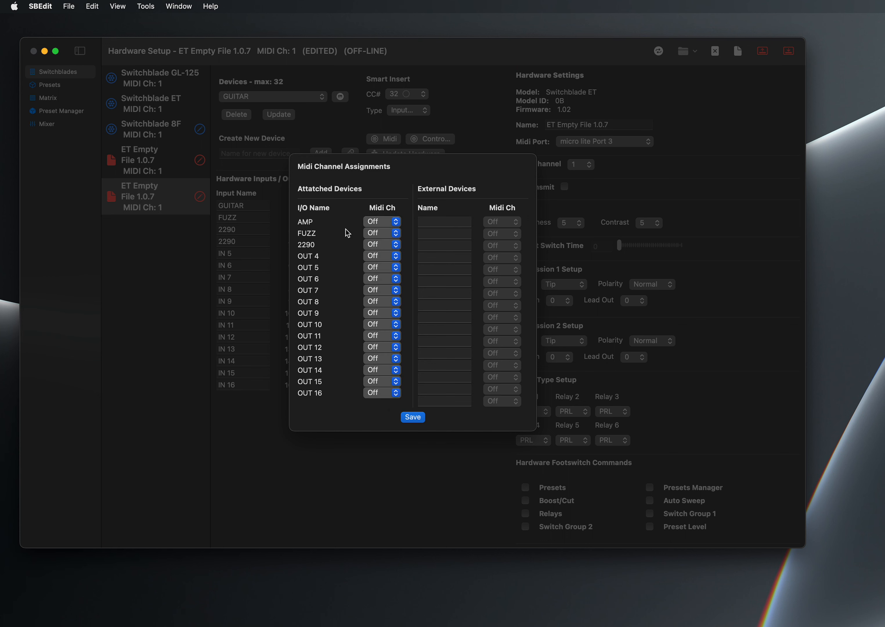
click(382, 269)
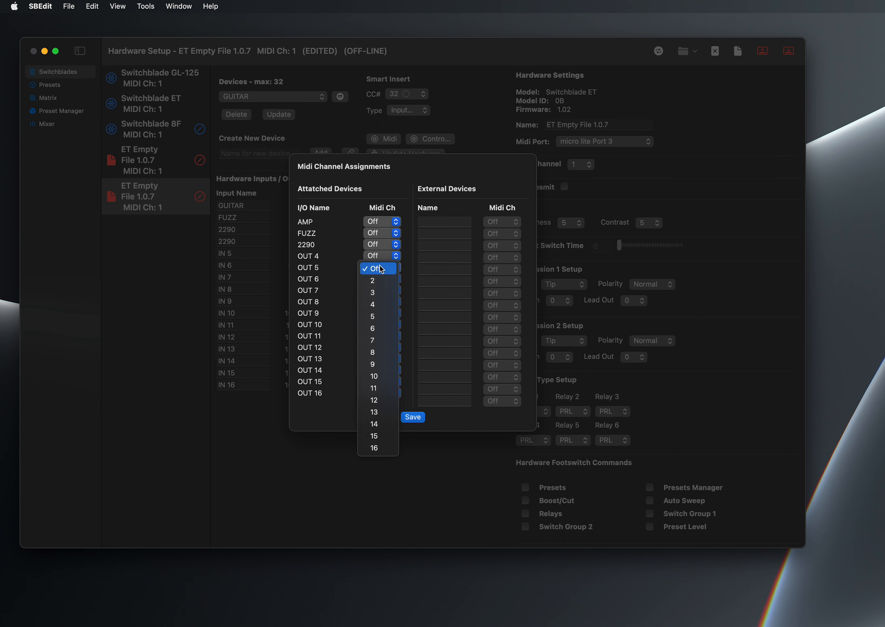
click(354, 254)
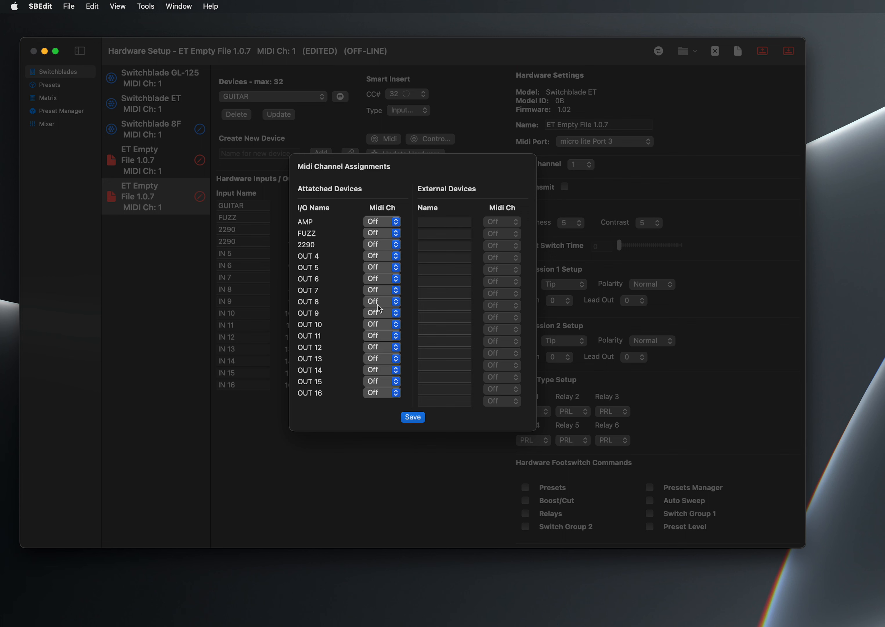
click(412, 417)
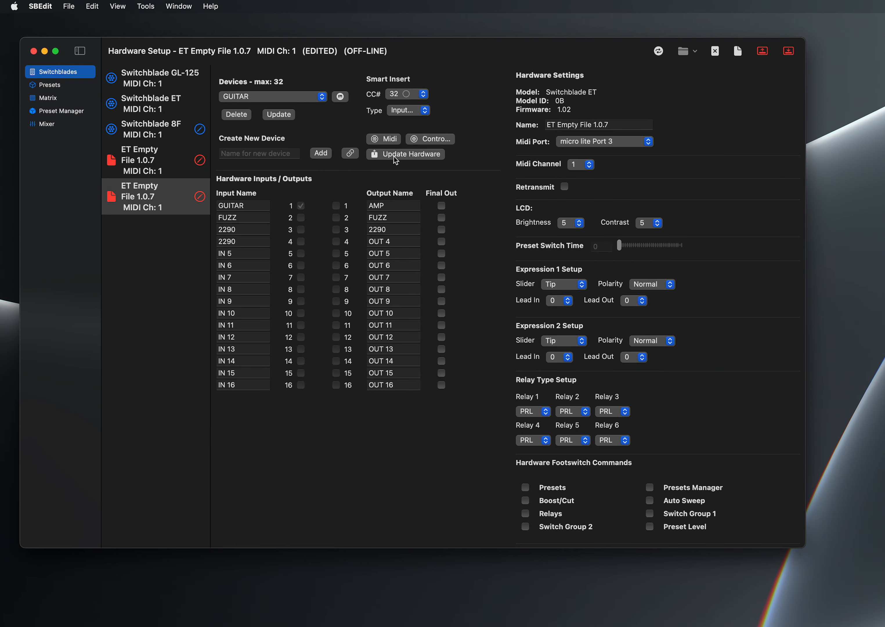
- Set the S2 controller's effect to Assign to Preset and save the hardware MIDI control assignments
click(443, 136)
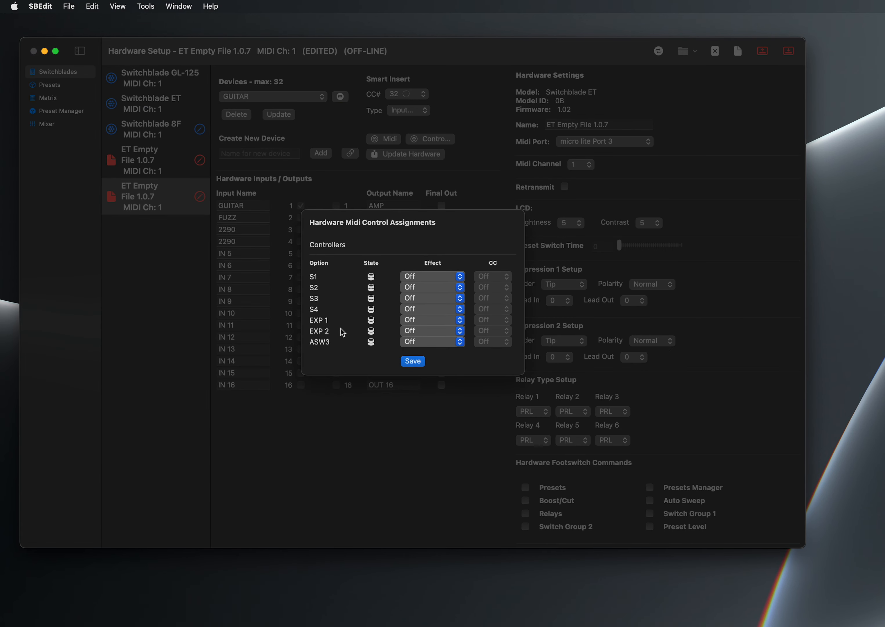
click(430, 276)
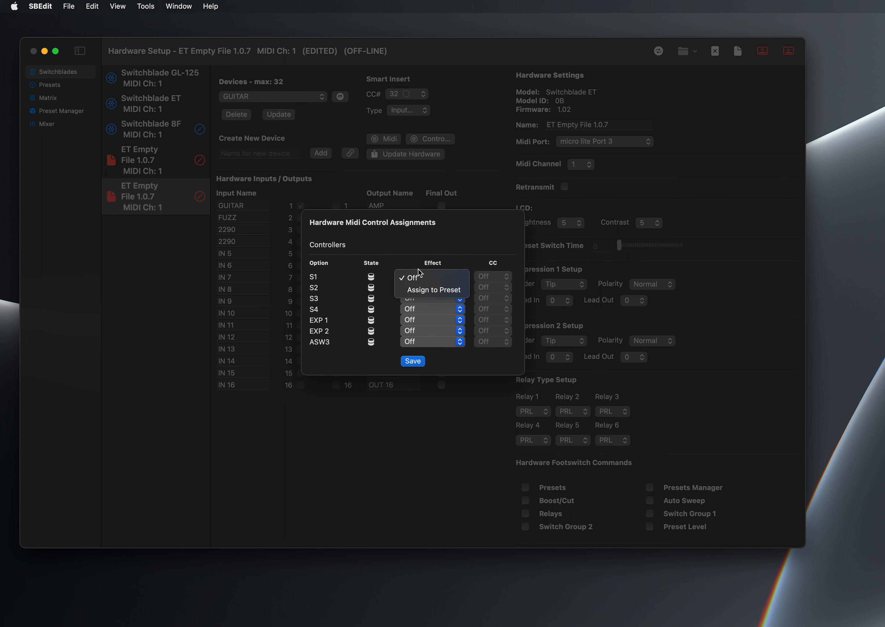
click(409, 261)
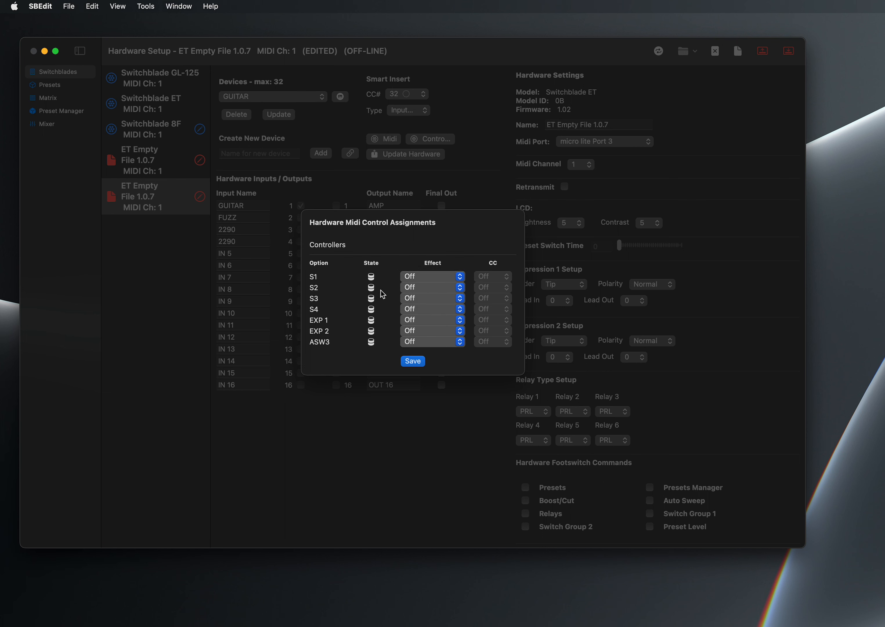
click(410, 288)
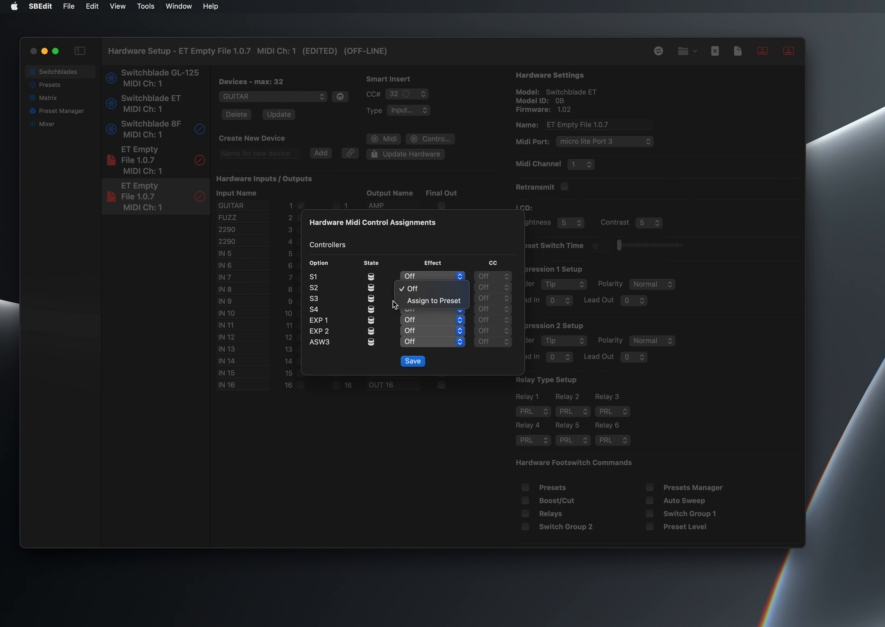
click(412, 301)
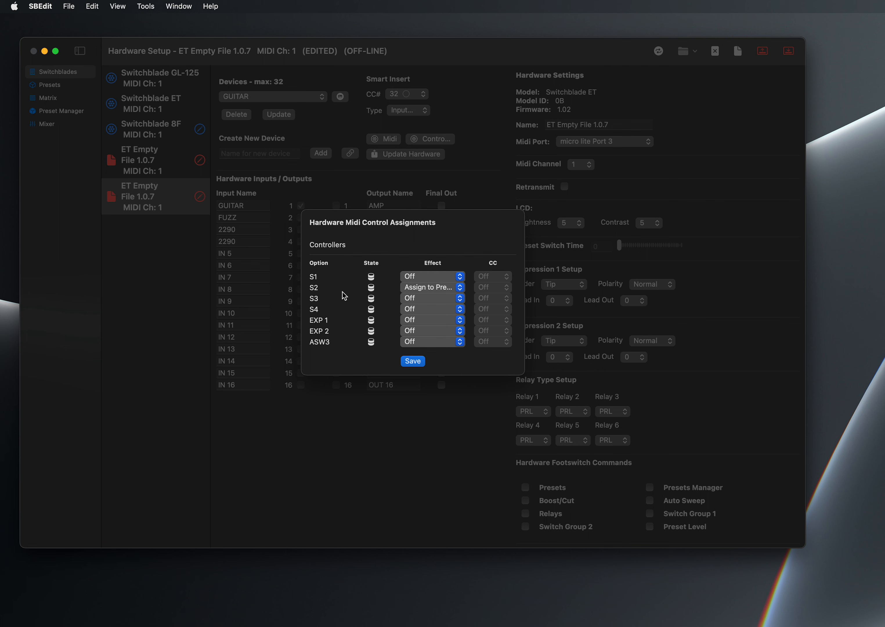
click(417, 363)
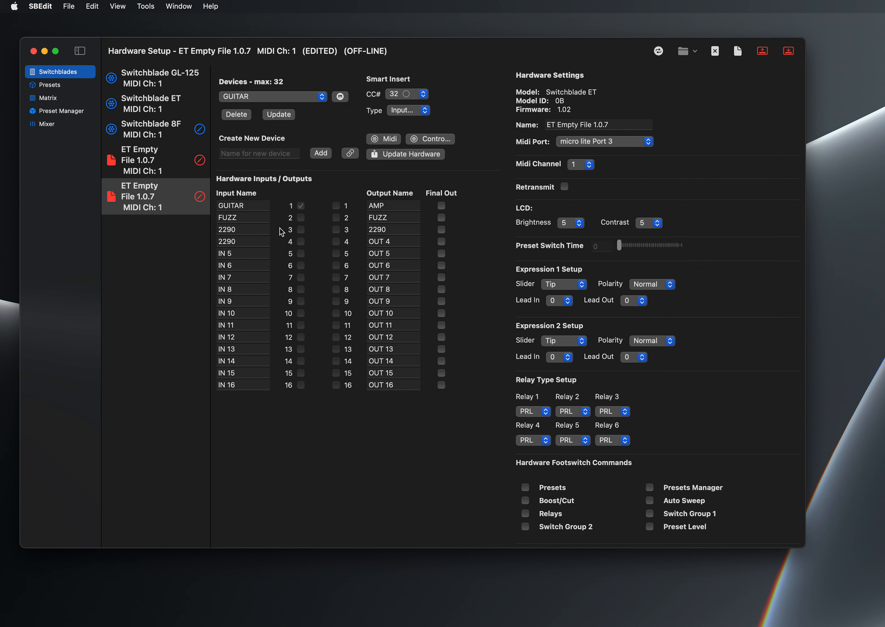
- Set the 2290 device's Smart Insert type to Echo, and check it by switching to FUZZ and back
click(259, 99)
click(257, 131)
click(427, 111)
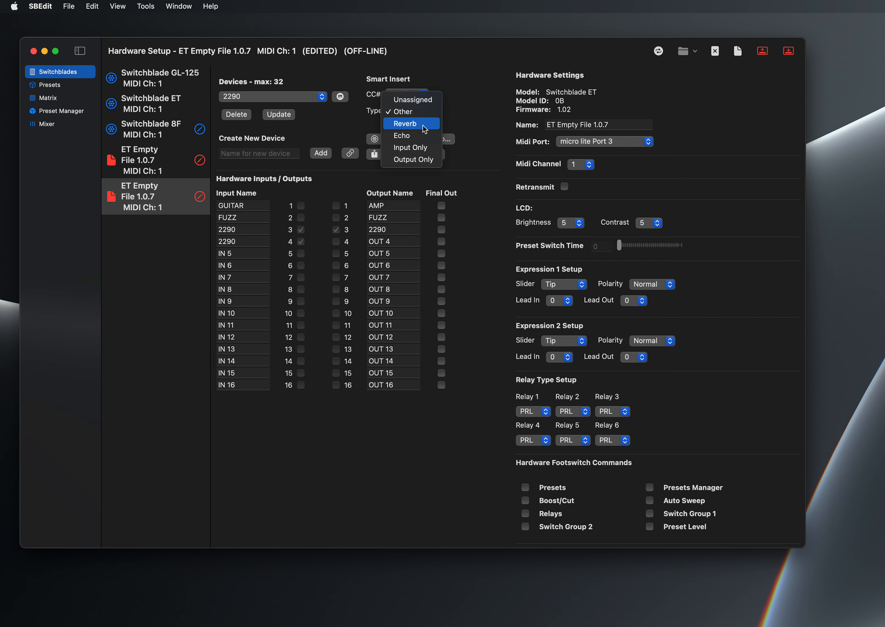
click(423, 136)
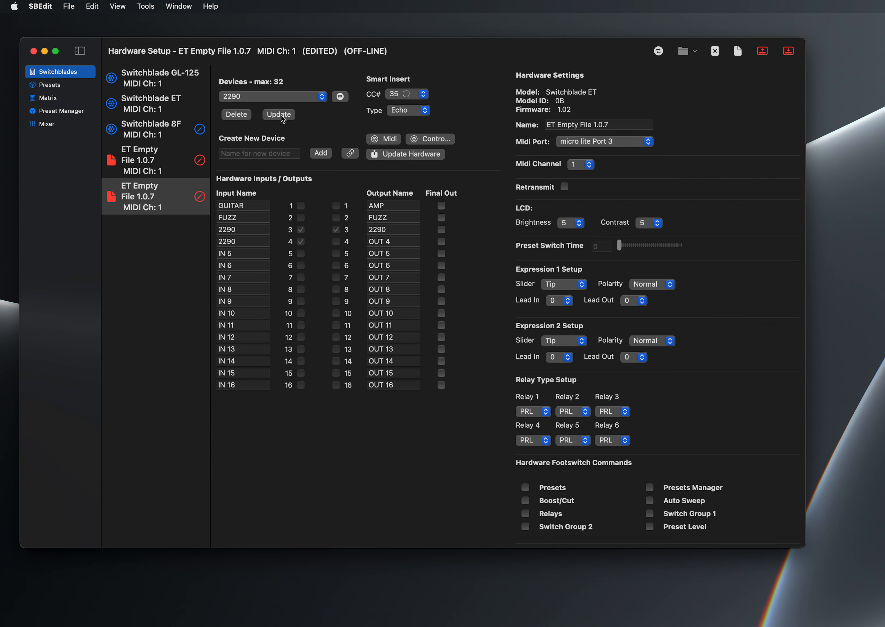
click(278, 97)
click(279, 90)
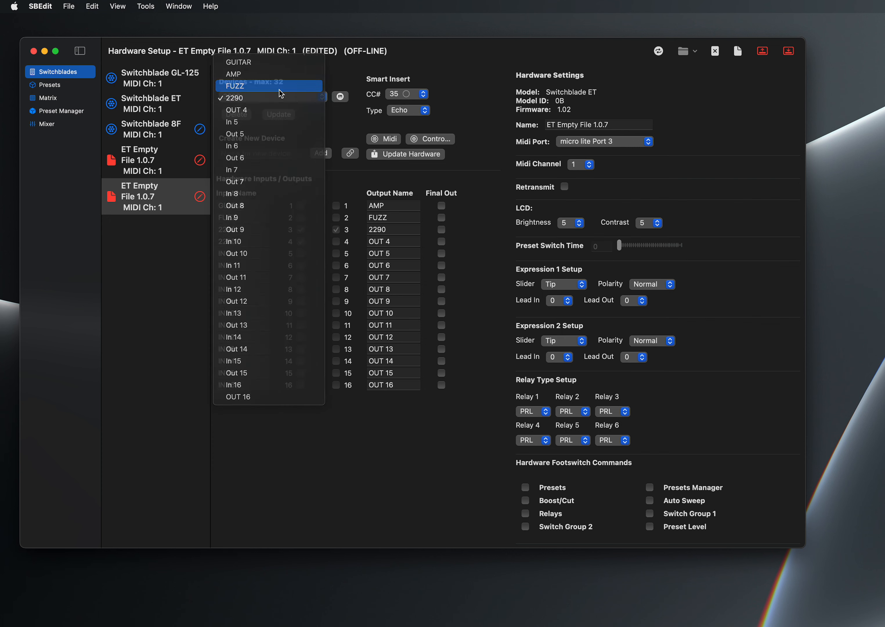
click(290, 96)
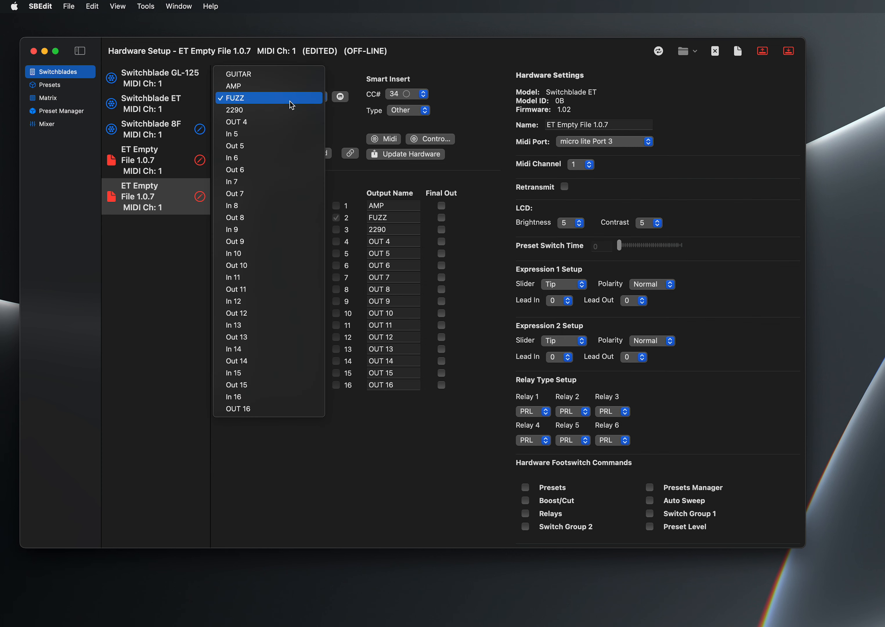
click(289, 106)
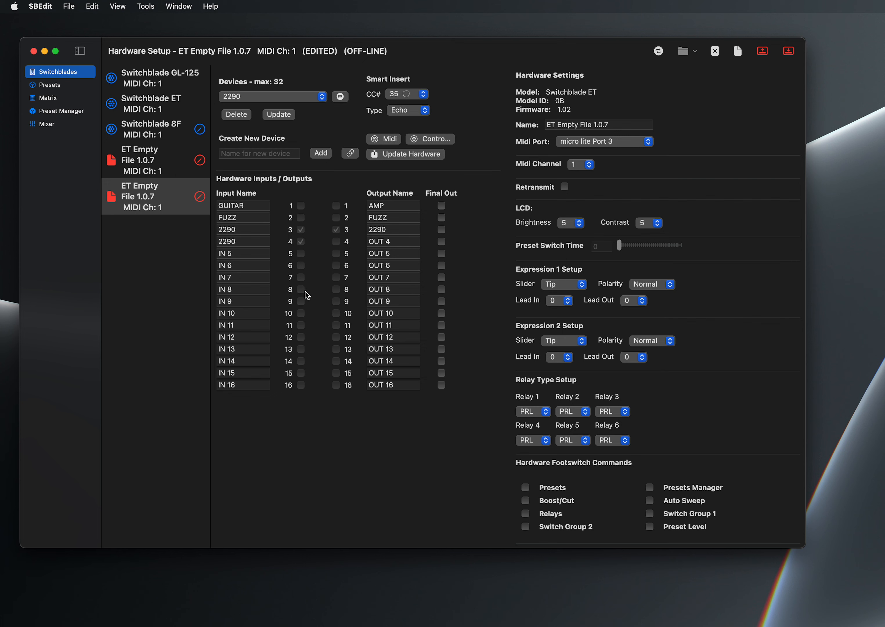
- Delete the OUT 16 and In 16 devices to free input 16 and output 16
click(307, 98)
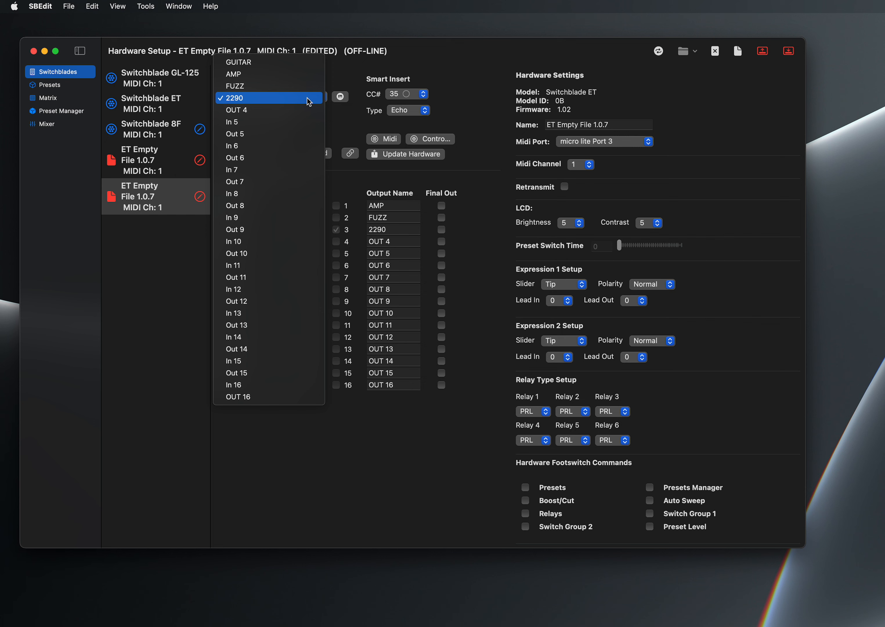
click(276, 396)
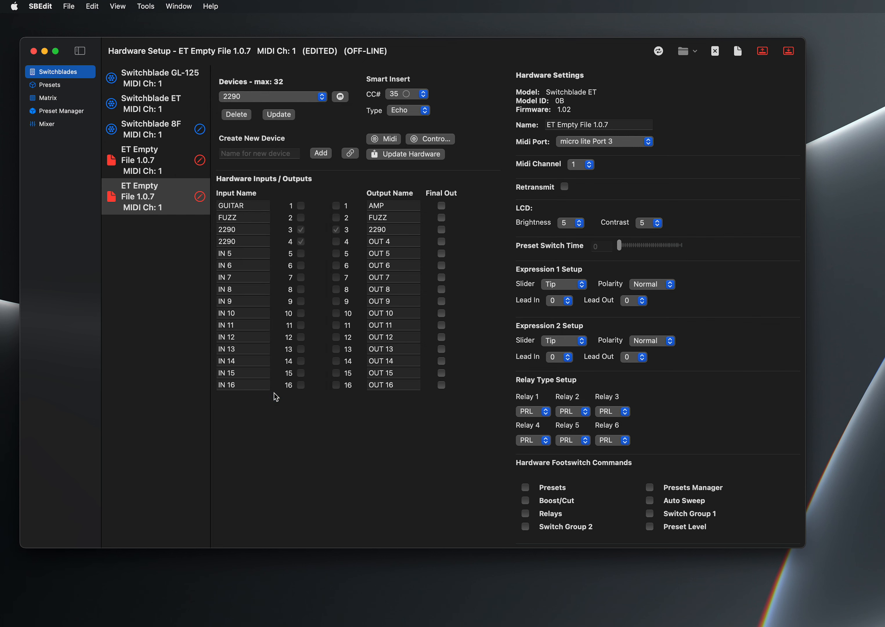
click(245, 117)
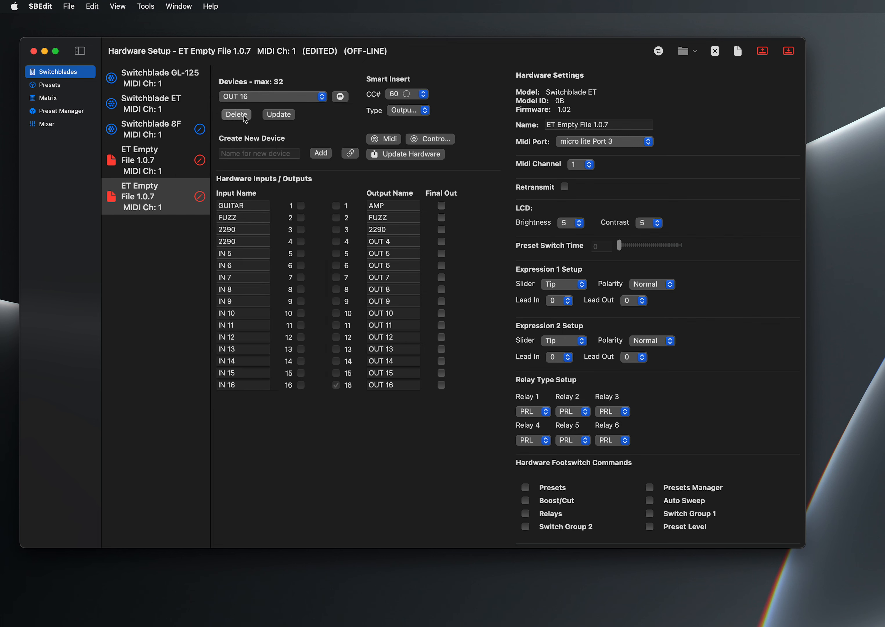
click(246, 97)
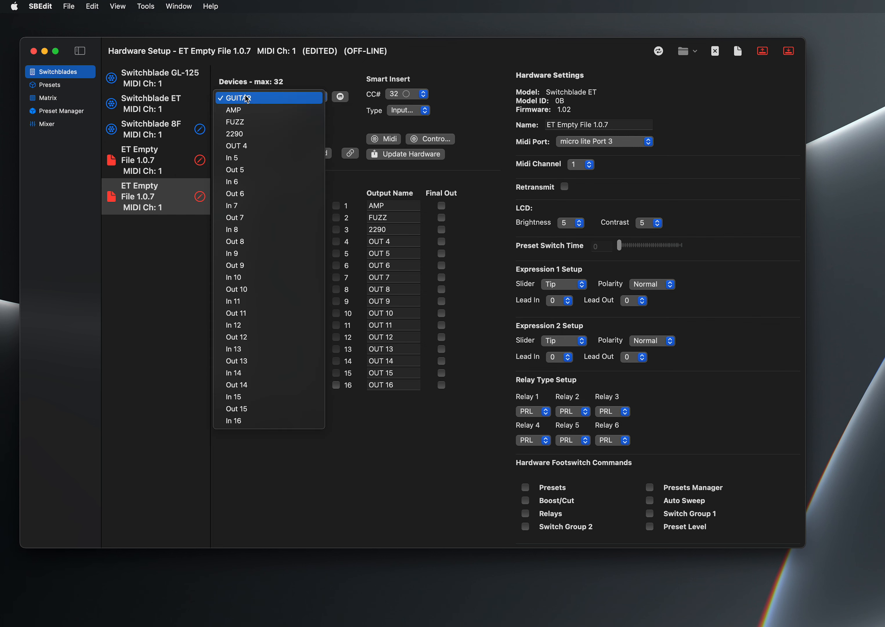
click(234, 419)
click(234, 116)
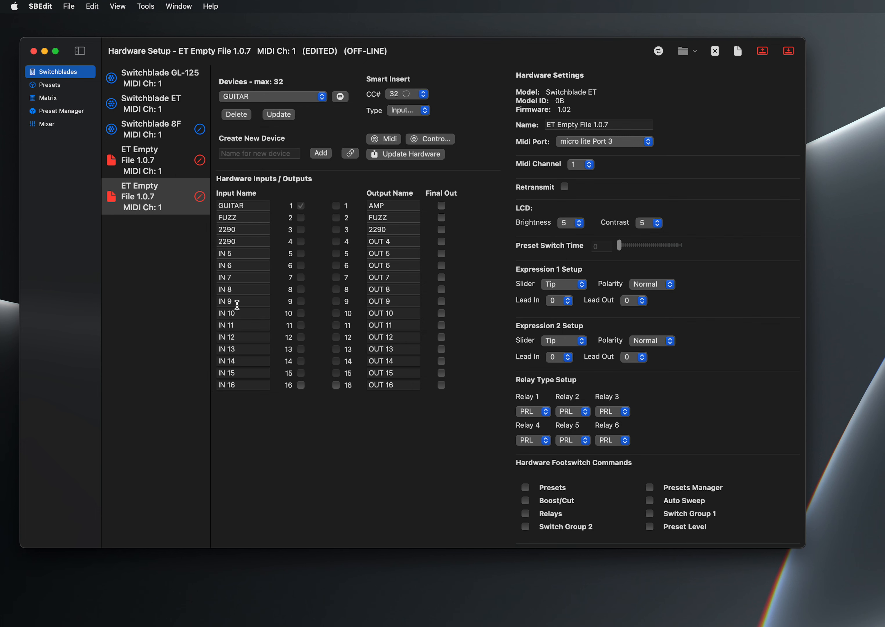
- Rename input 16 and output 16 as "od"
double_click(246, 383)
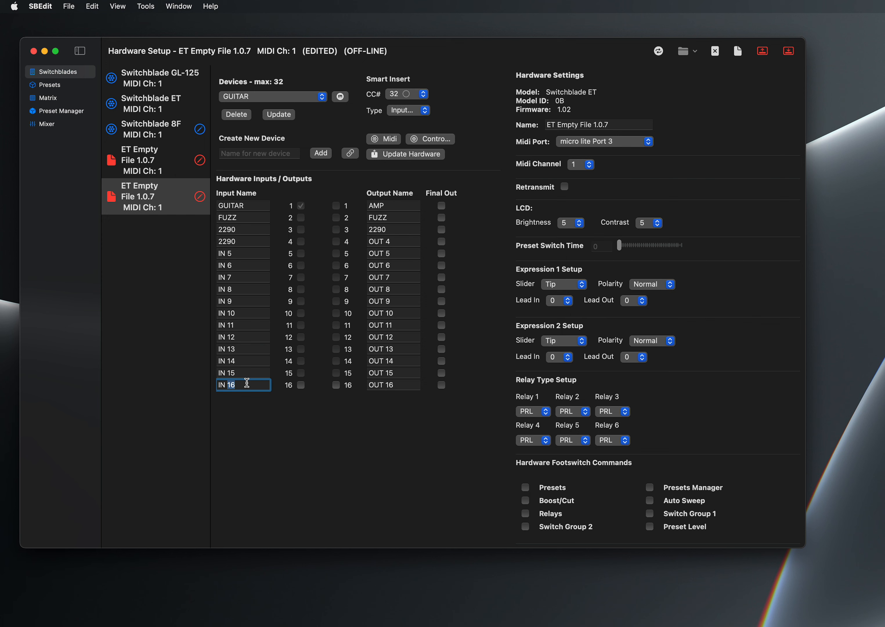
key(super+a)
text(od)
click(377, 385)
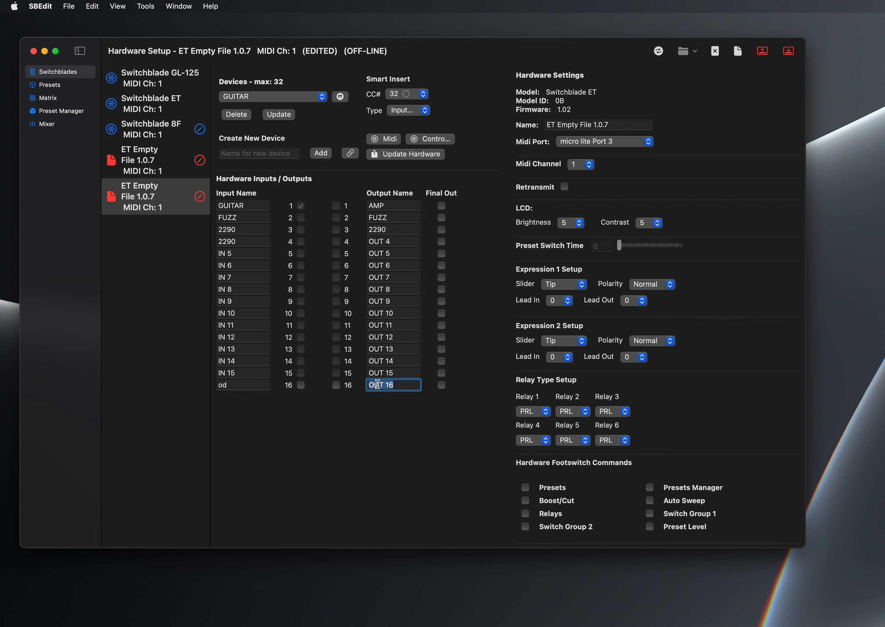
text(od)
- Create an OD device on input 16 and output 16 with Smart Insert CC# 63 and type Reverb
click(291, 152)
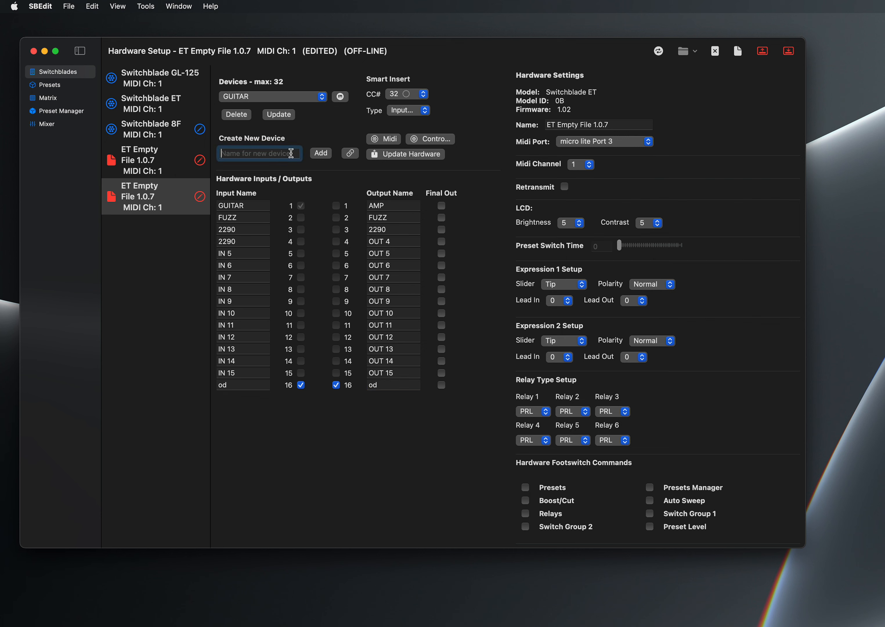
text(OD)
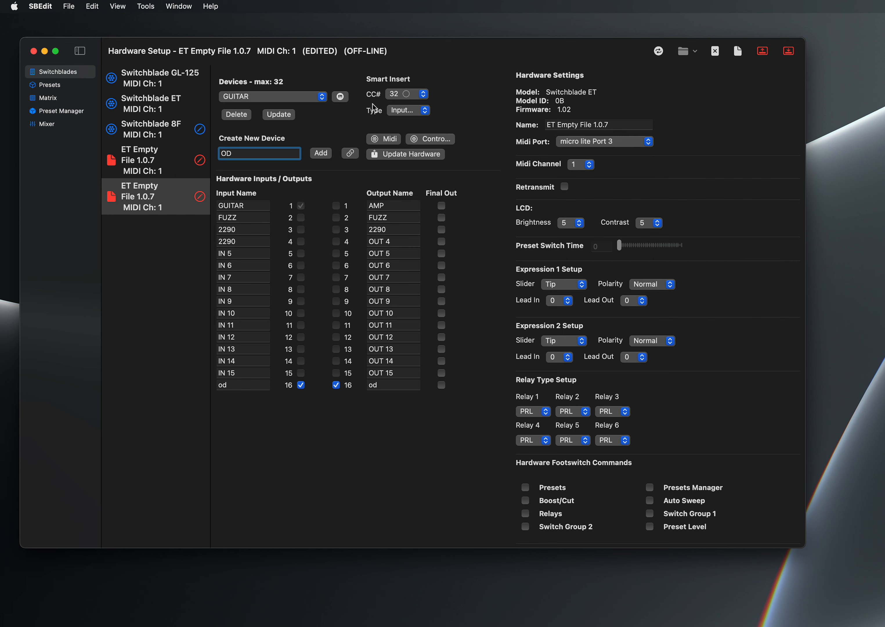
click(394, 95)
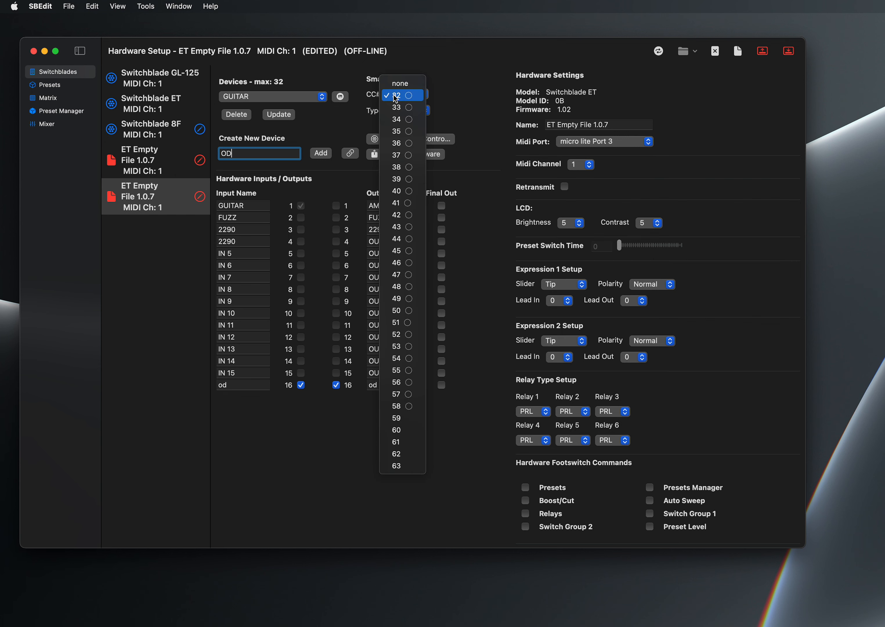
click(411, 465)
click(406, 113)
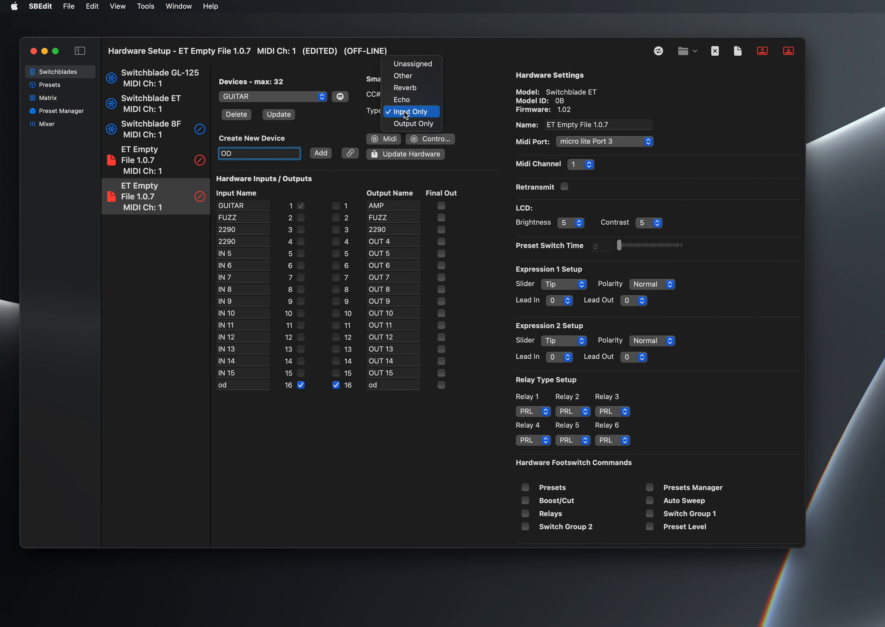
click(411, 89)
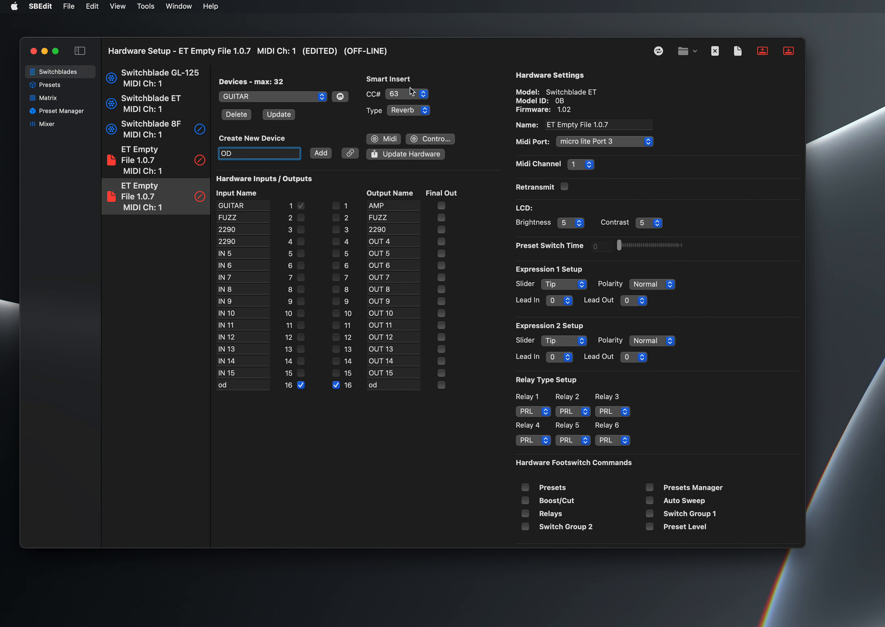
click(316, 153)
- Select the newly created OD device and update it
click(289, 99)
click(290, 87)
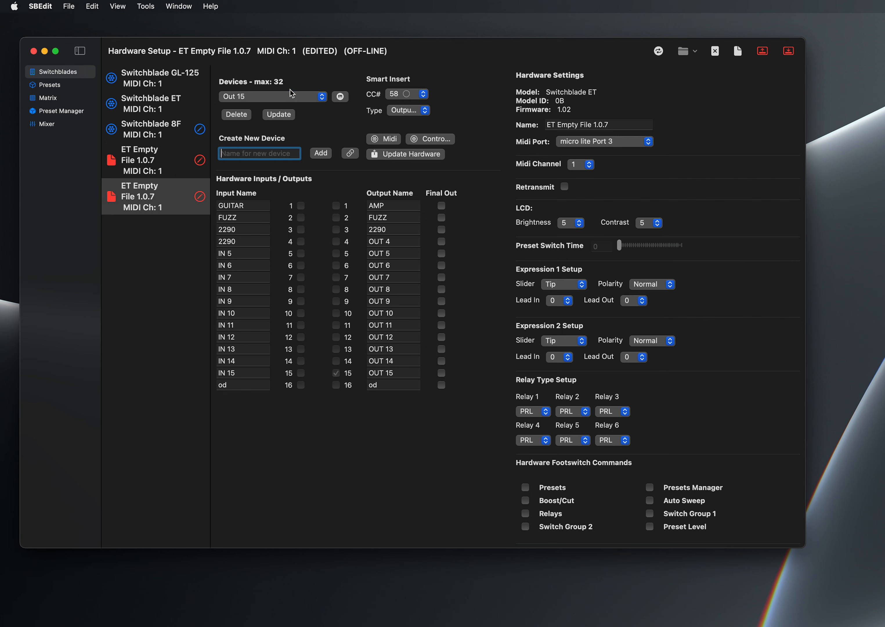
click(288, 97)
click(288, 114)
click(287, 114)
- Mark the AMP output 1 as a Final Out
click(442, 206)
scroll(755, 326, down, 10)
scroll(756, 323, up, 10)
- Check the Switchblade ET's hardware settings and set the edited ET Empty File's MIDI port to micro lite Port 2
click(146, 108)
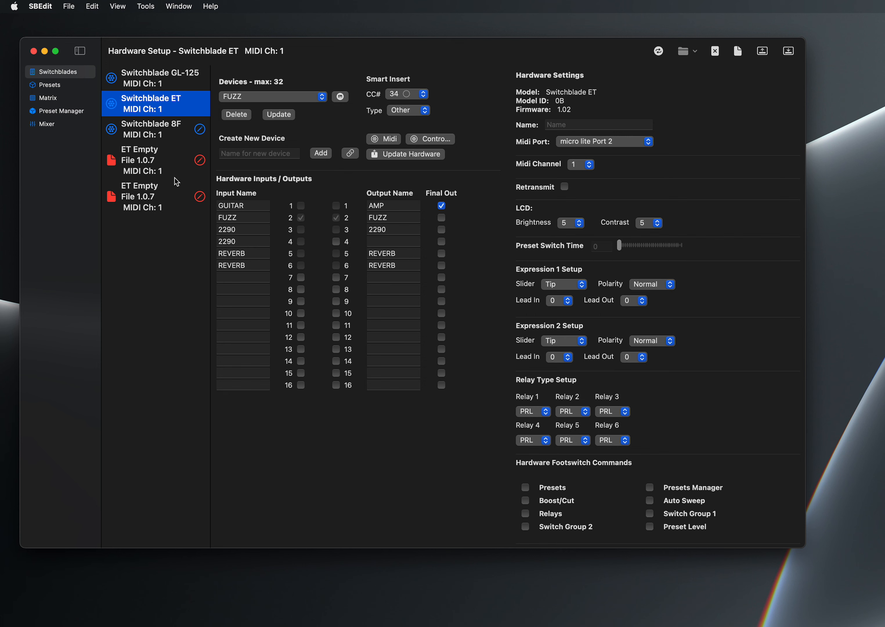
click(165, 194)
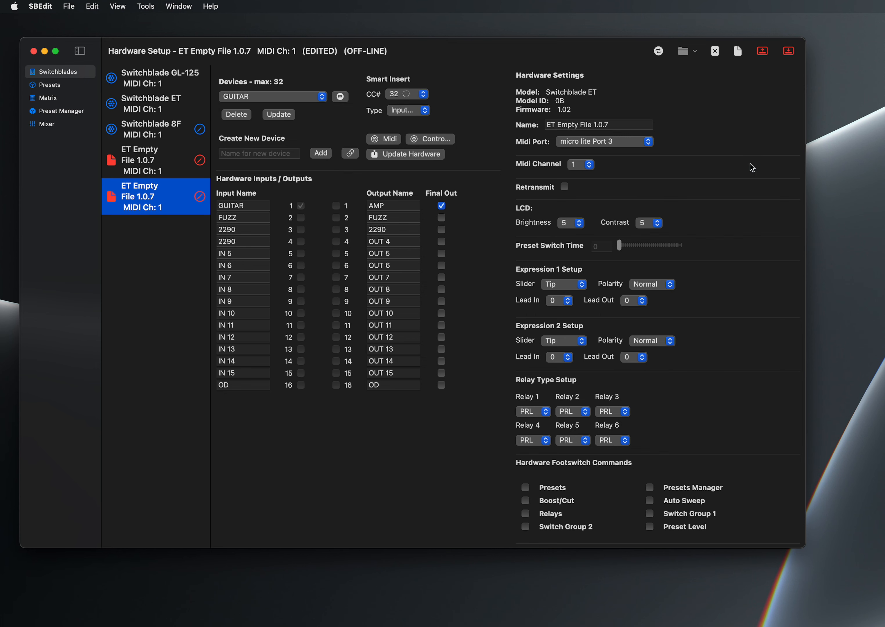
click(644, 143)
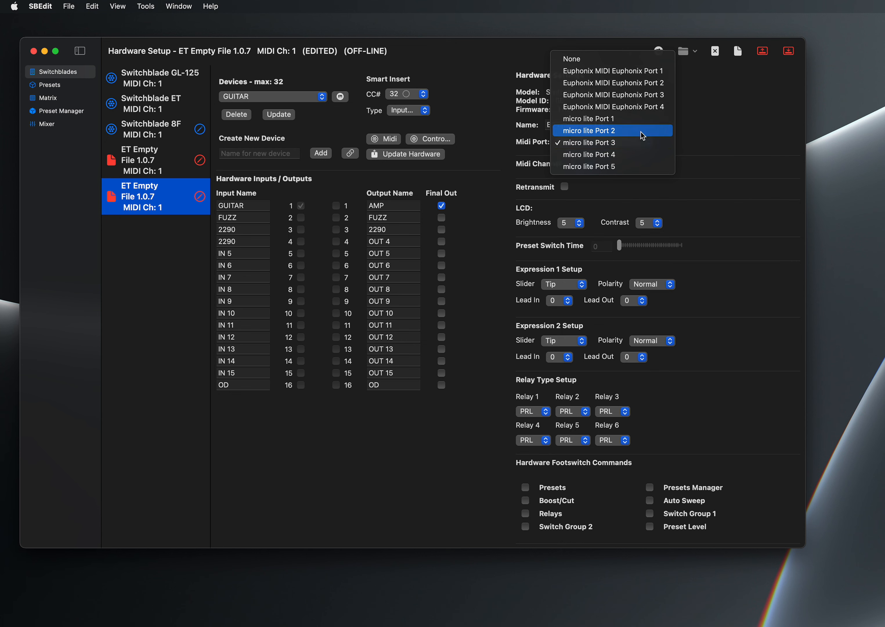
click(641, 132)
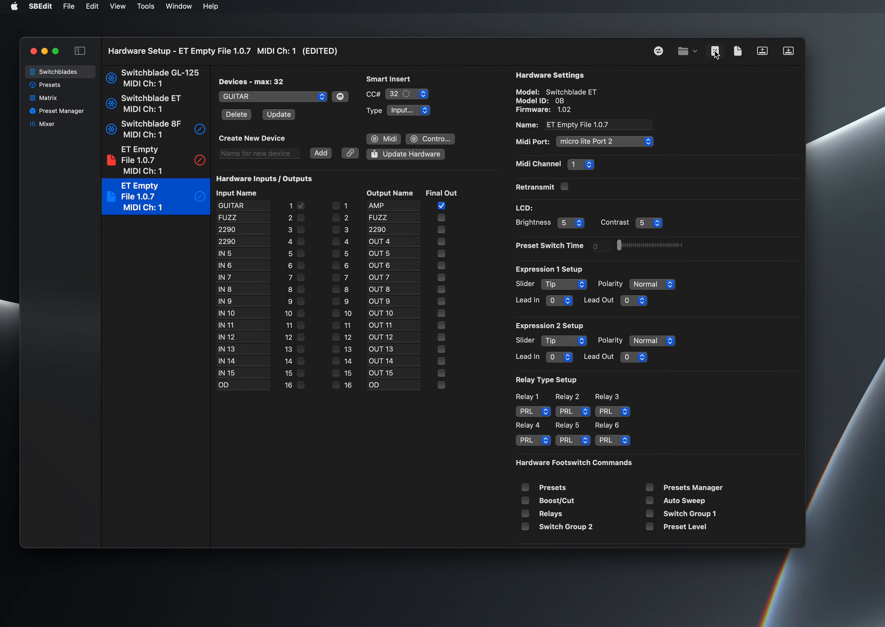
click(692, 52)
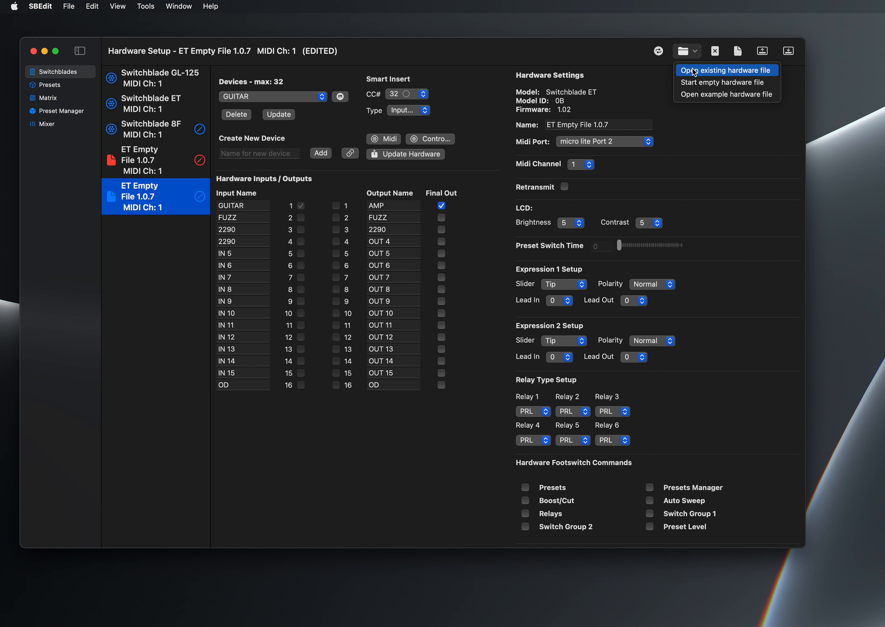
click(653, 75)
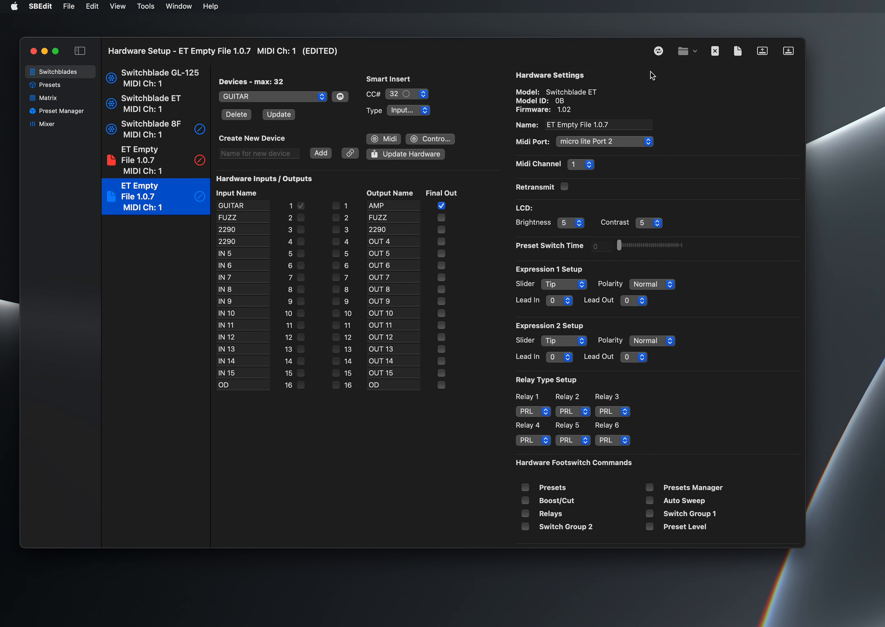